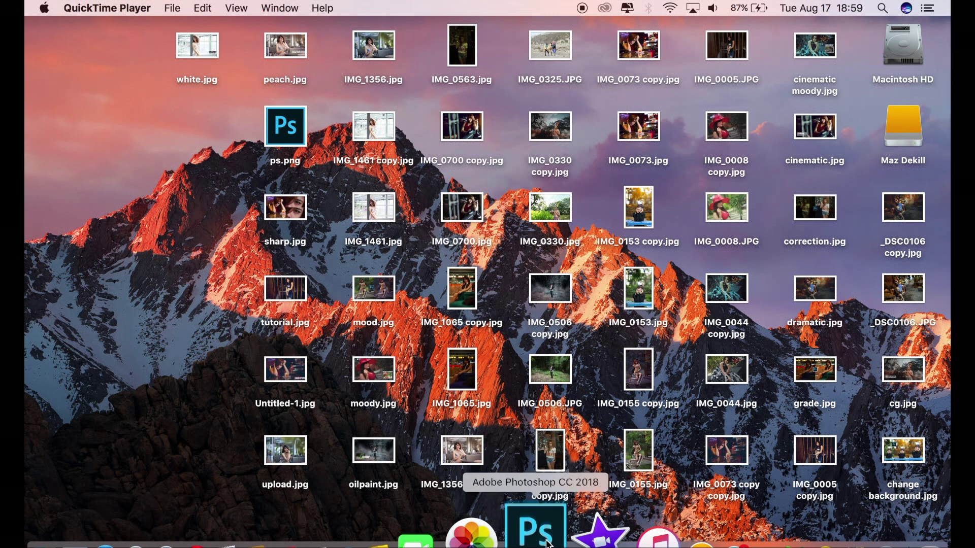
Step: Launch Photoshop CC 2018 from the Dock to an empty workspace
click(547, 544)
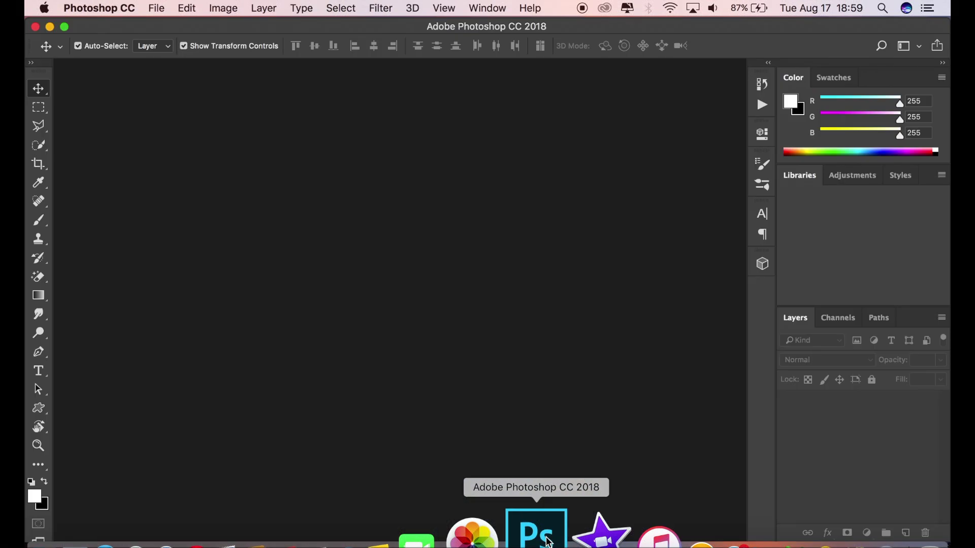
Step: Open the horse photo IMG_0325.JPG from the Desktop folder
click(153, 9)
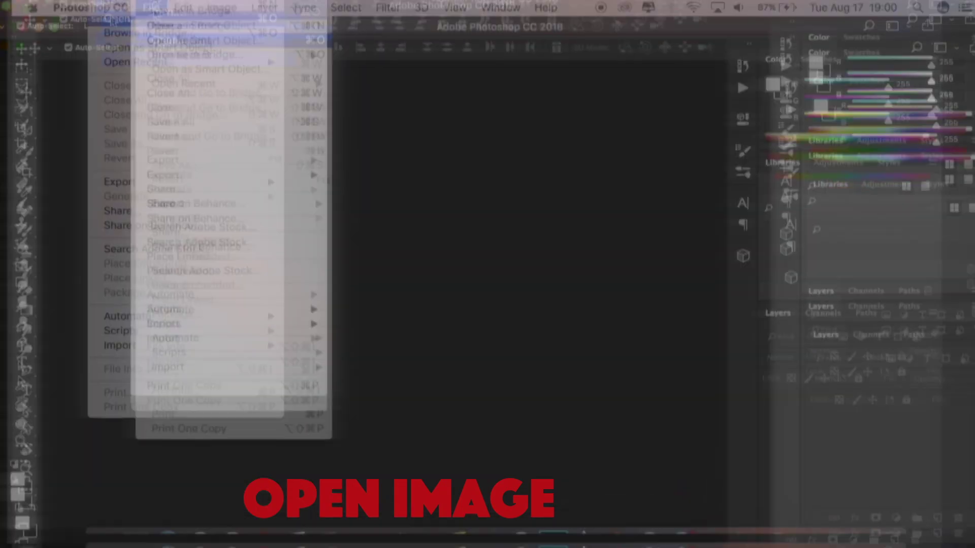
click(166, 40)
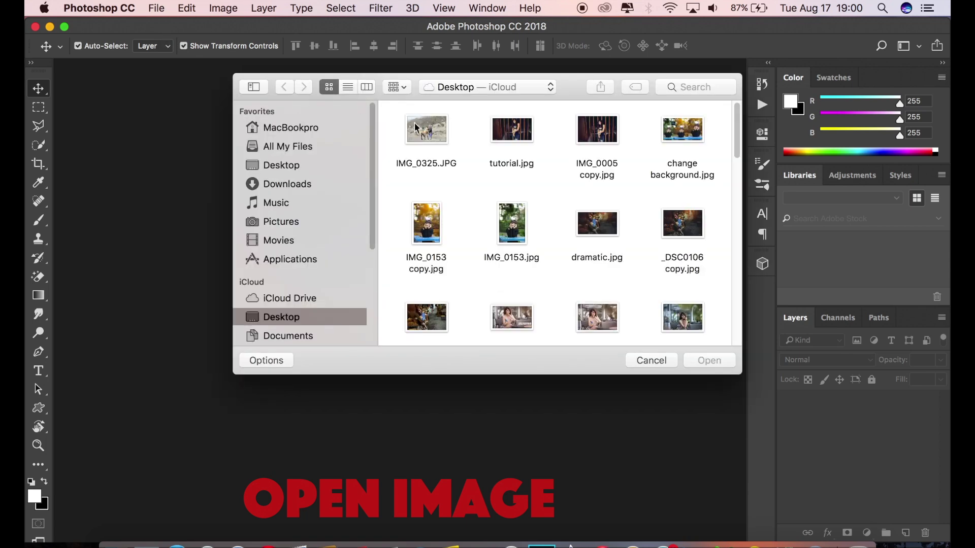
click(428, 131)
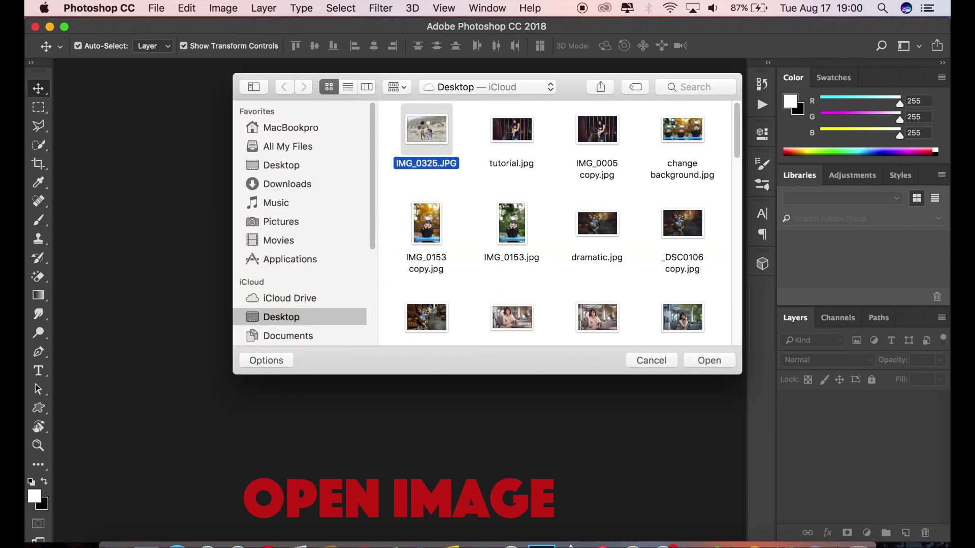
double_click(425, 126)
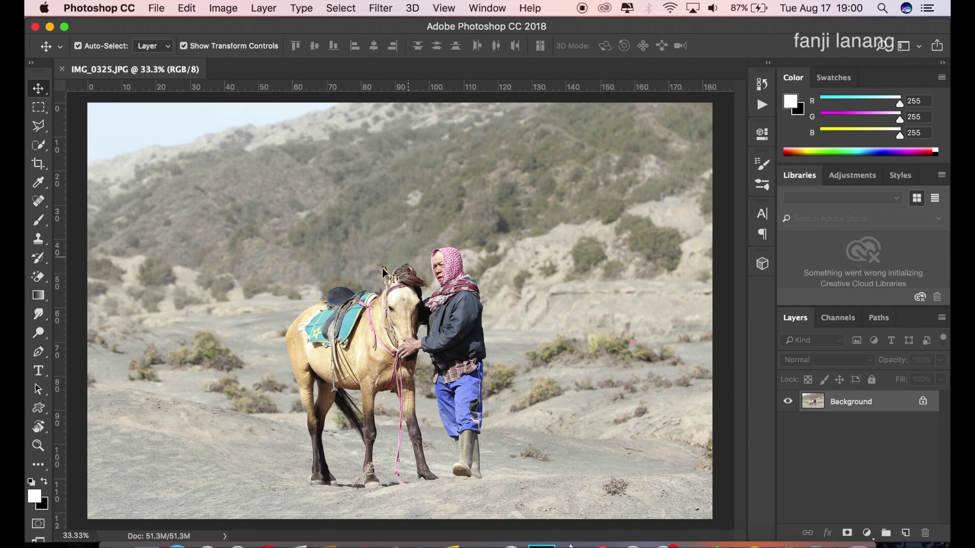
Step: Duplicate the Background layer and run the Camera Raw Filter on the copy
drag(841, 406, 907, 531)
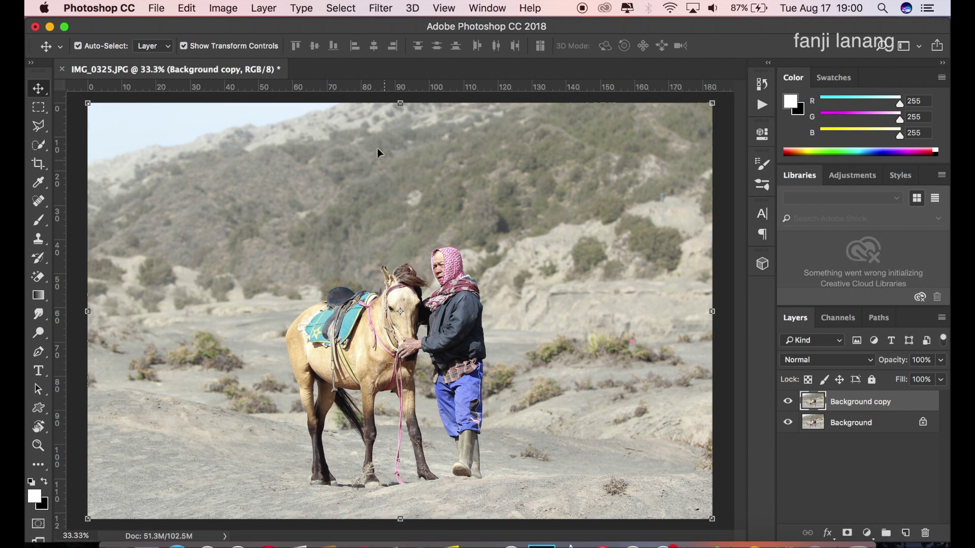
click(388, 9)
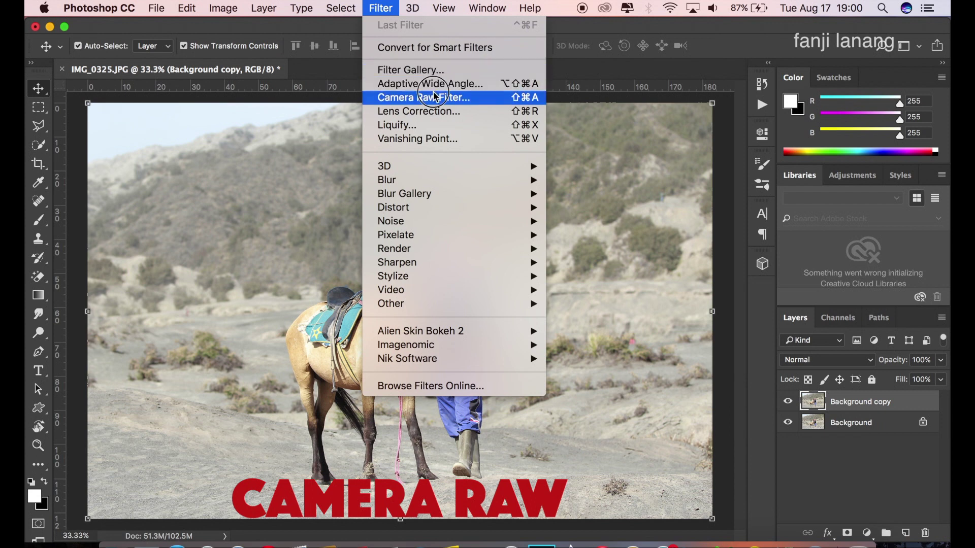
click(433, 93)
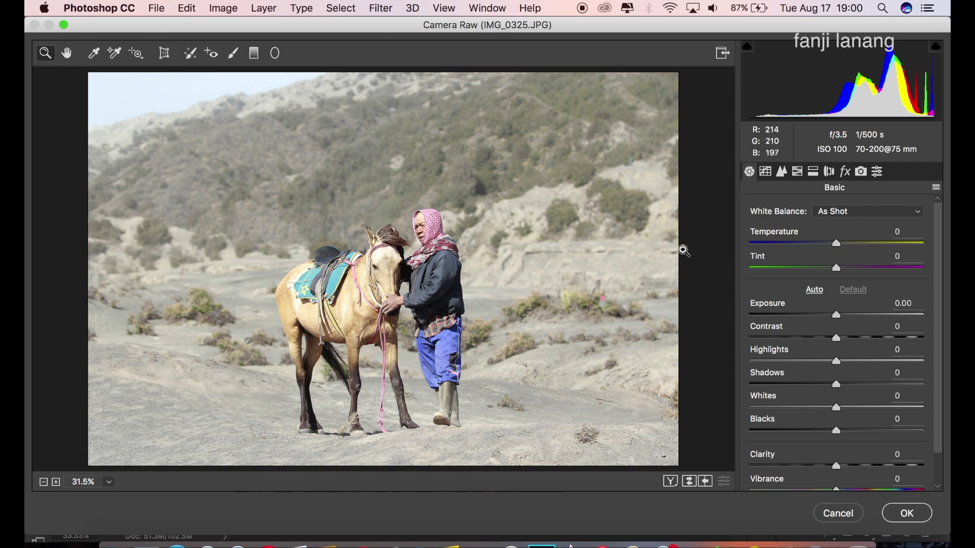
Step: Set Temperature -25, Tint -20, Exposure -2.10, Highlights -100 and Whites -61 in Camera Raw
drag(823, 244, 817, 245)
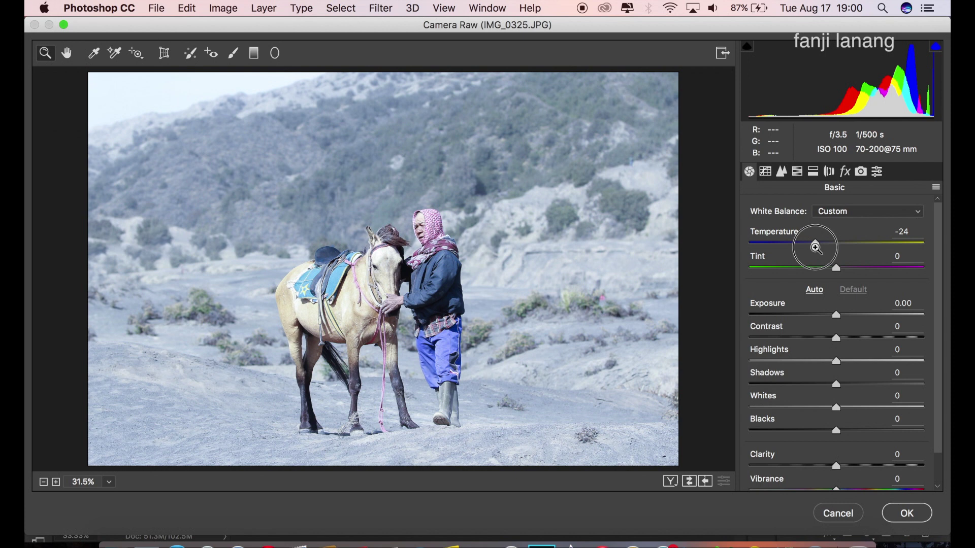
drag(817, 245, 820, 269)
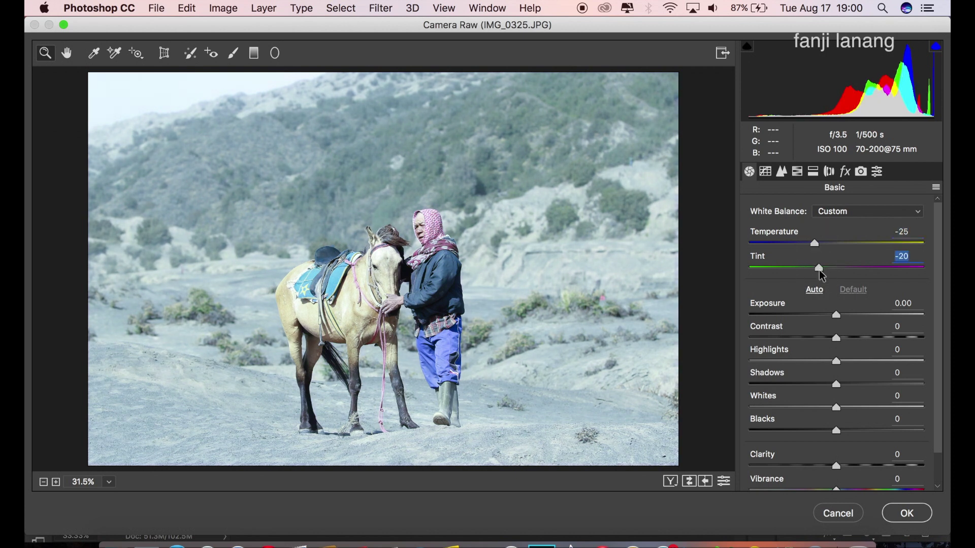
drag(828, 317, 801, 323)
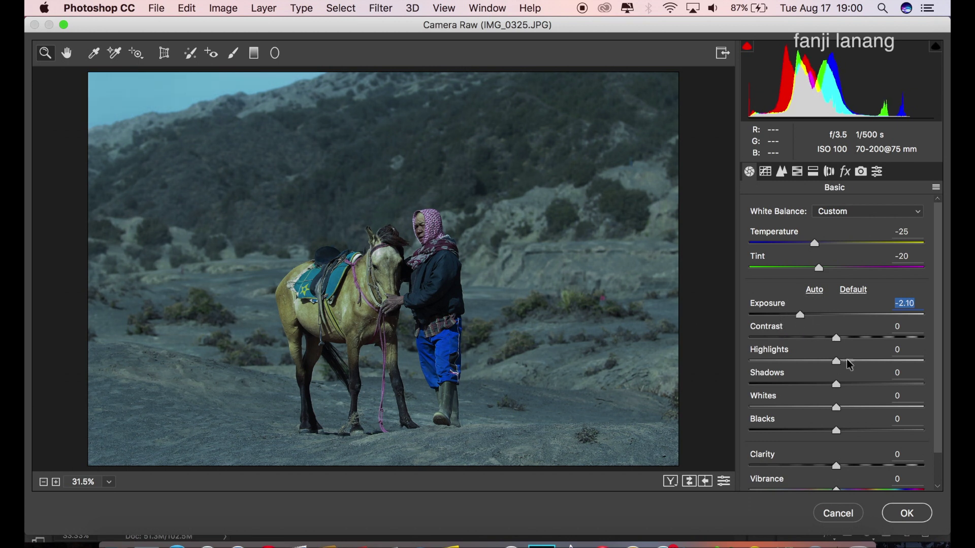
drag(834, 366, 712, 359)
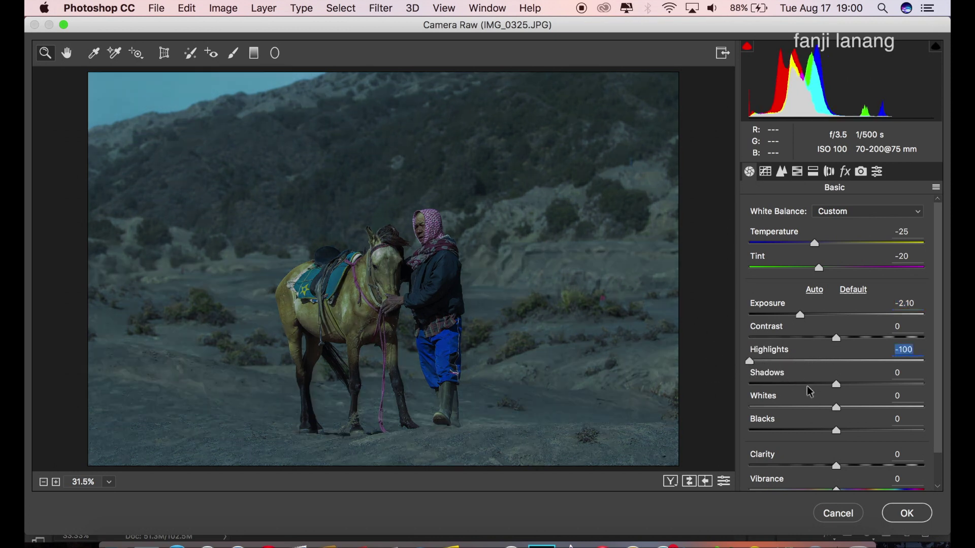
drag(805, 413, 786, 417)
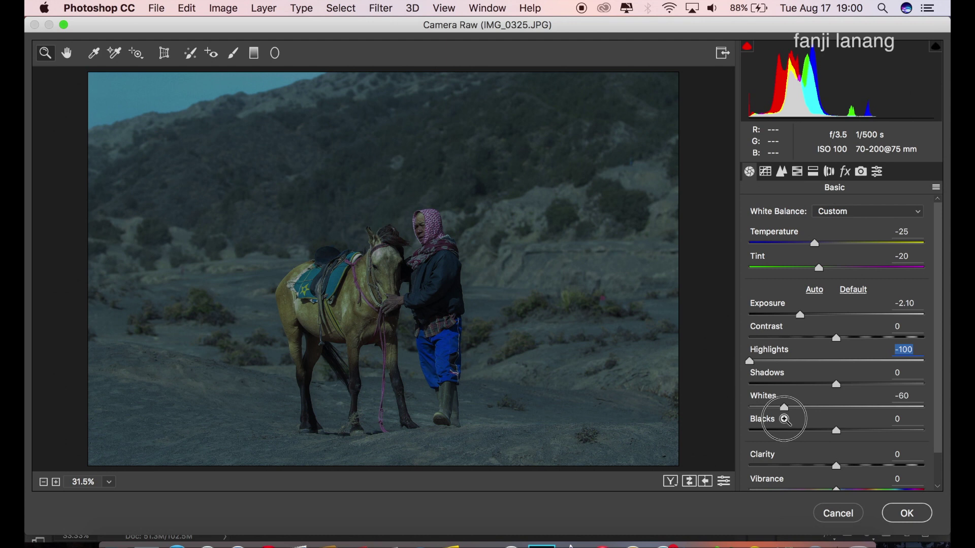
drag(786, 418, 784, 420)
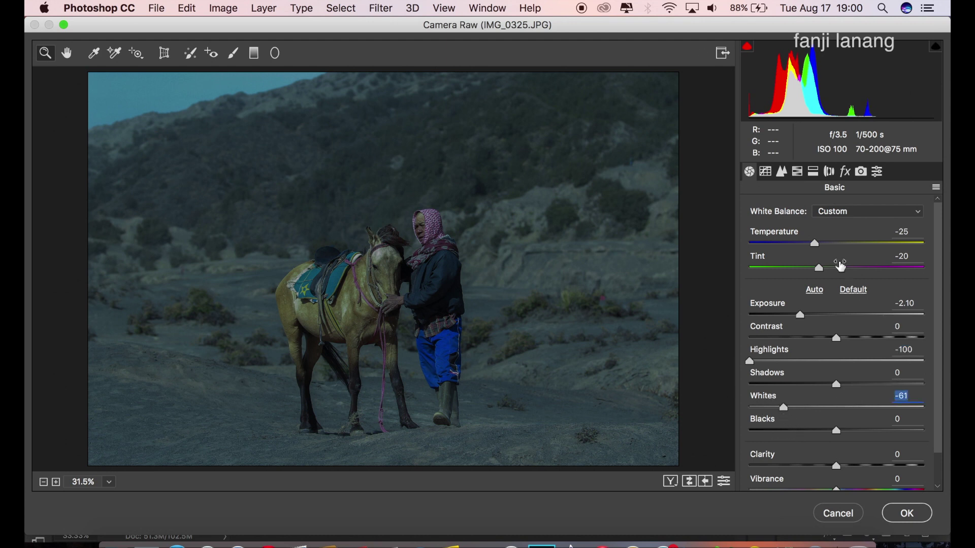
click(766, 173)
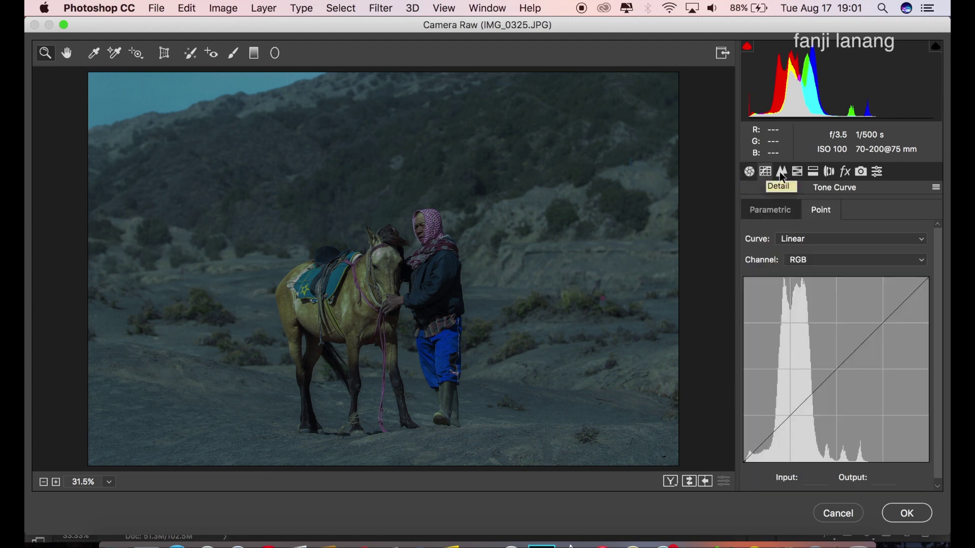
Step: In the HSL Hue panel, set Aquas to +70 and Blues to -30
click(782, 174)
click(797, 175)
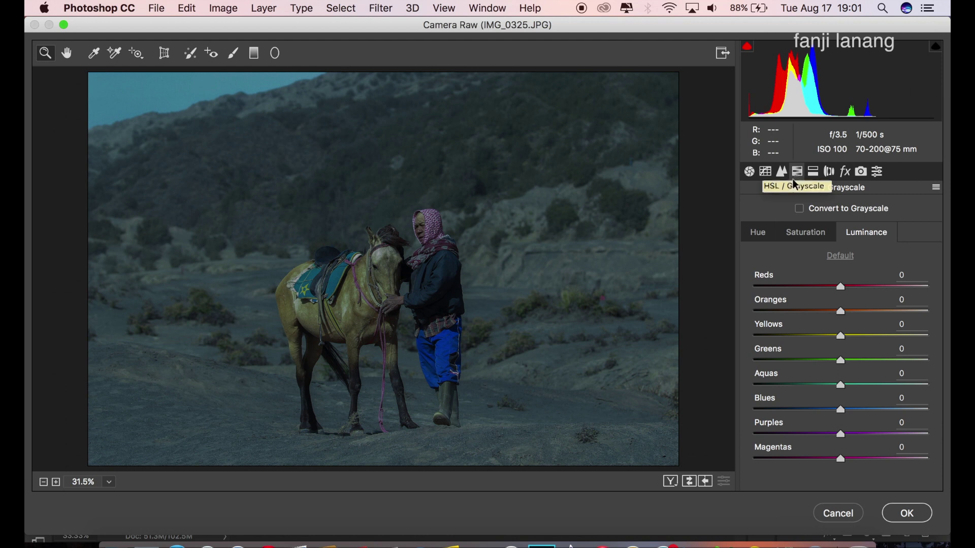
click(757, 237)
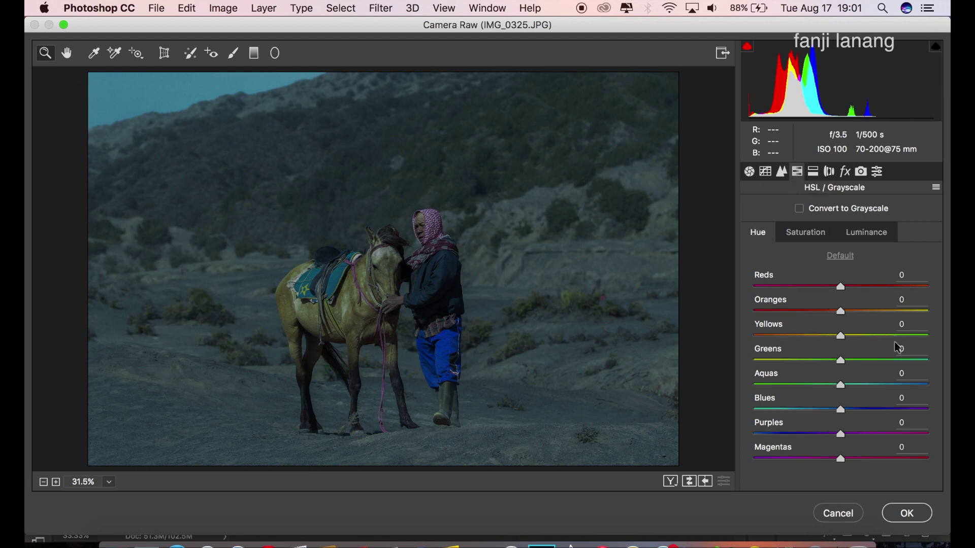
drag(895, 386, 902, 389)
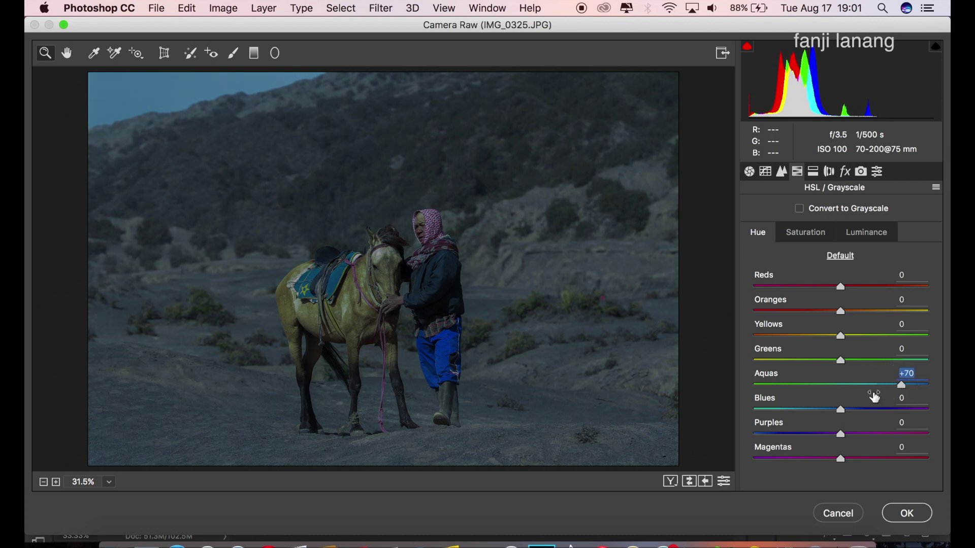
drag(822, 409, 816, 414)
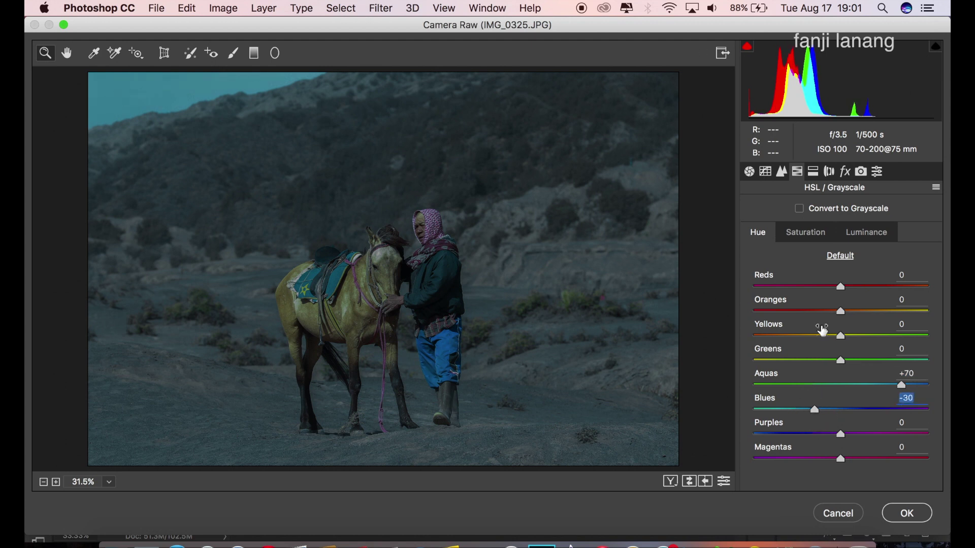
click(814, 237)
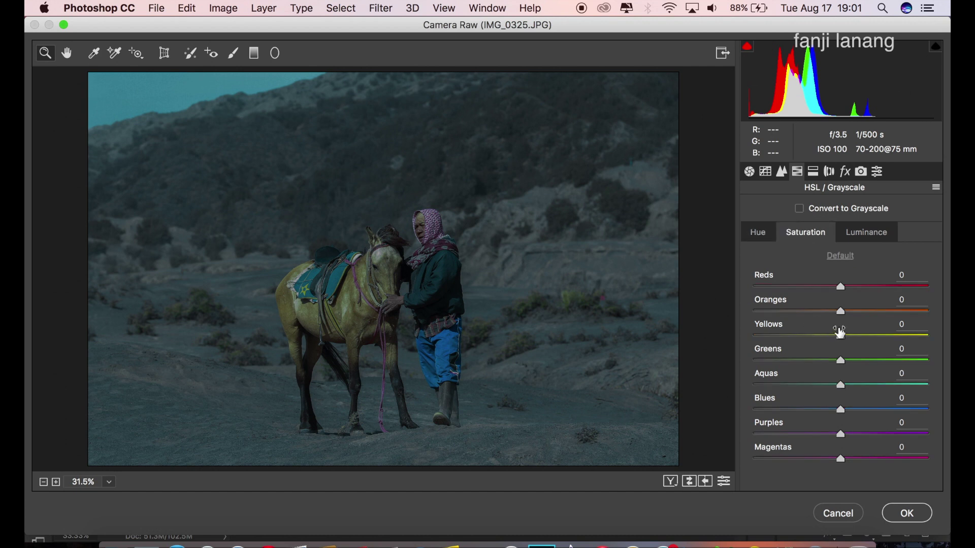
Step: Set HSL saturation Greens -8, Aquas -100 and luminance Greens +1, Aquas +3
drag(840, 361, 833, 375)
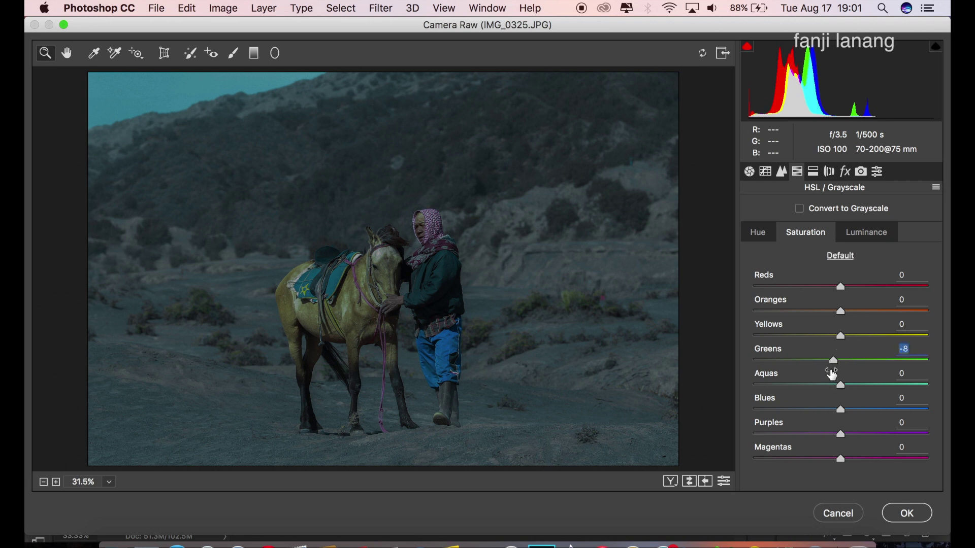
mouse_move(830, 386)
mouse_down()
mouse_move(739, 387)
mouse_move(753, 395)
mouse_up()
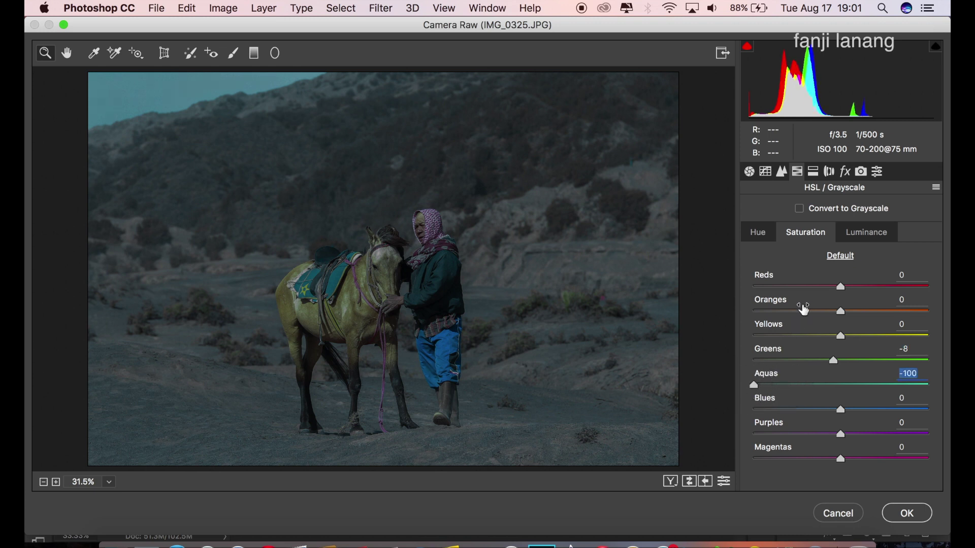
click(873, 235)
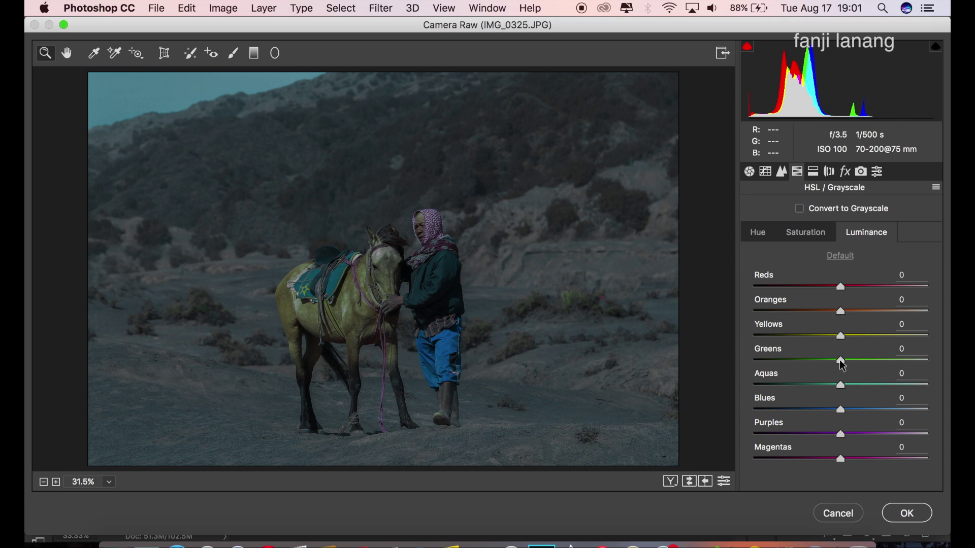
drag(842, 365, 843, 366)
drag(843, 366, 850, 393)
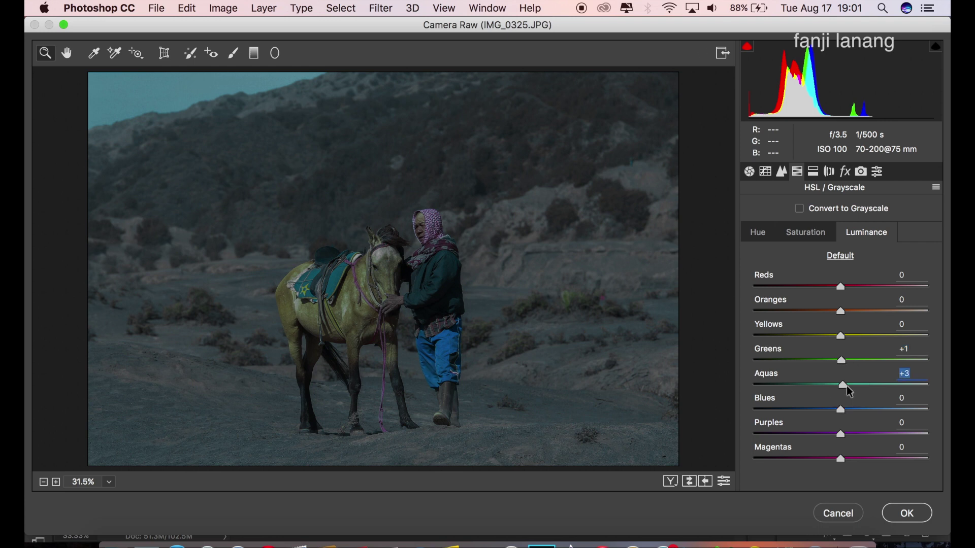
click(814, 173)
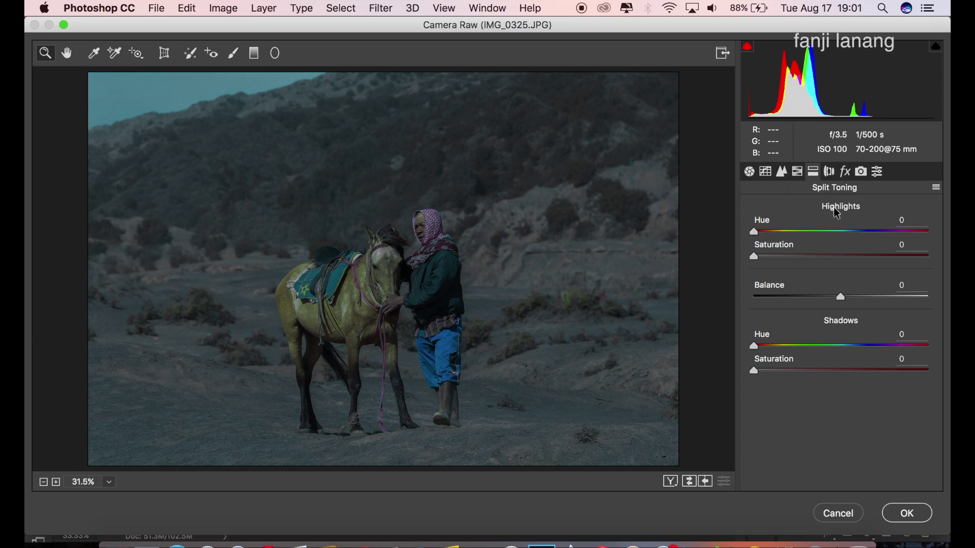
Step: Set the split-toning highlights to hue 131 with saturation 15
drag(799, 231, 816, 236)
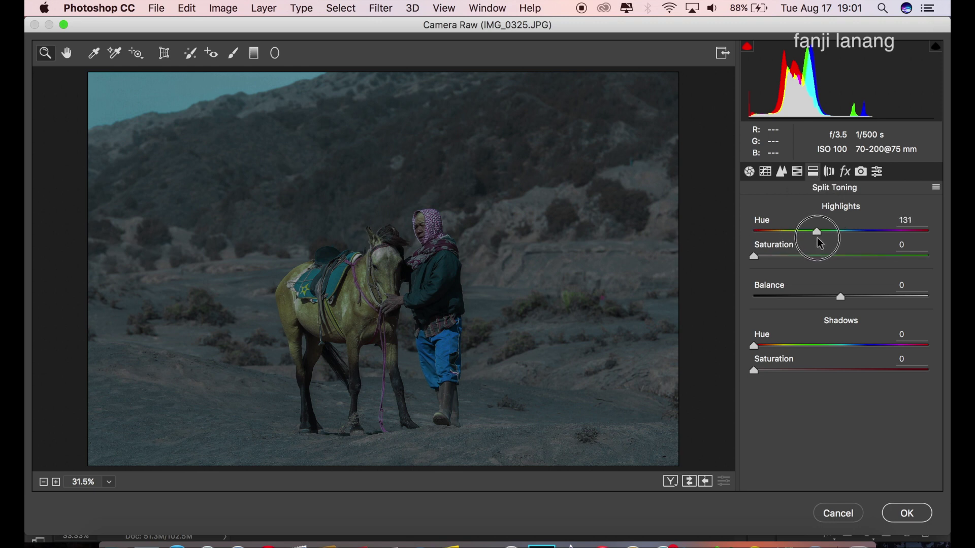
drag(819, 245, 820, 245)
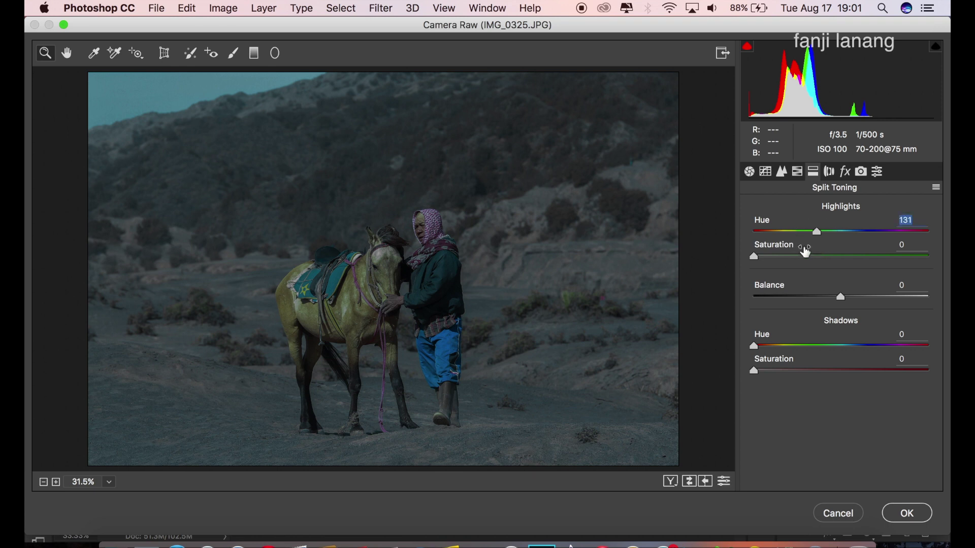
drag(754, 257, 783, 271)
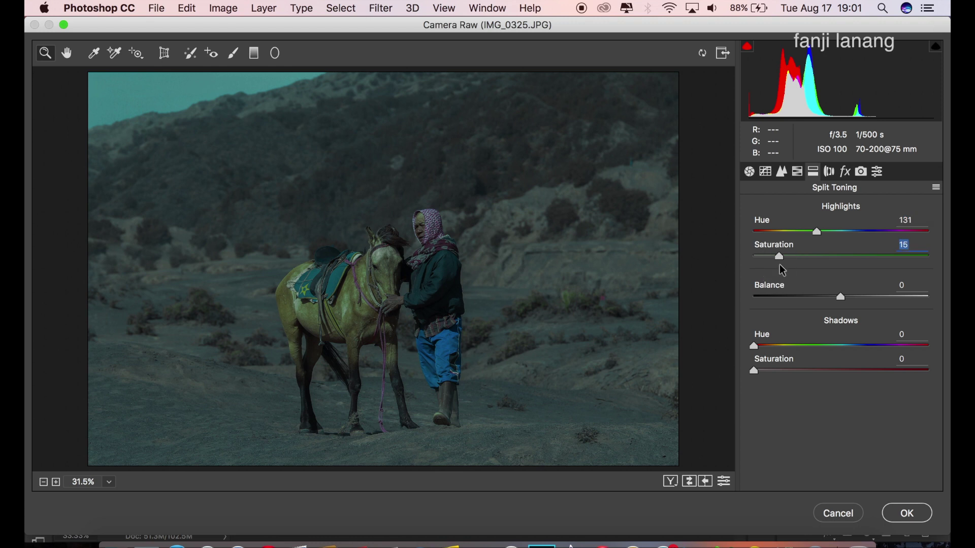
Step: Set the split-toning shadows to hue 170 with saturation 5
click(829, 346)
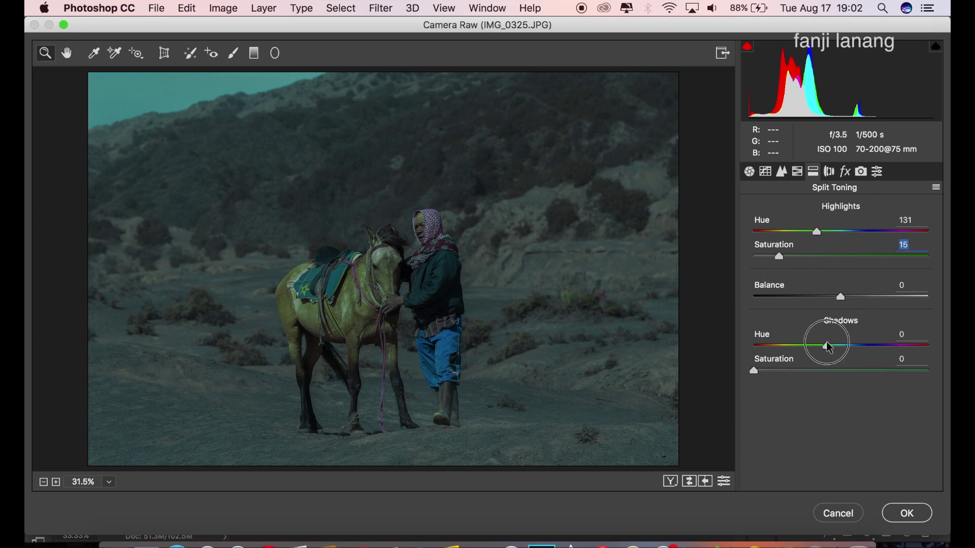
drag(830, 347, 836, 346)
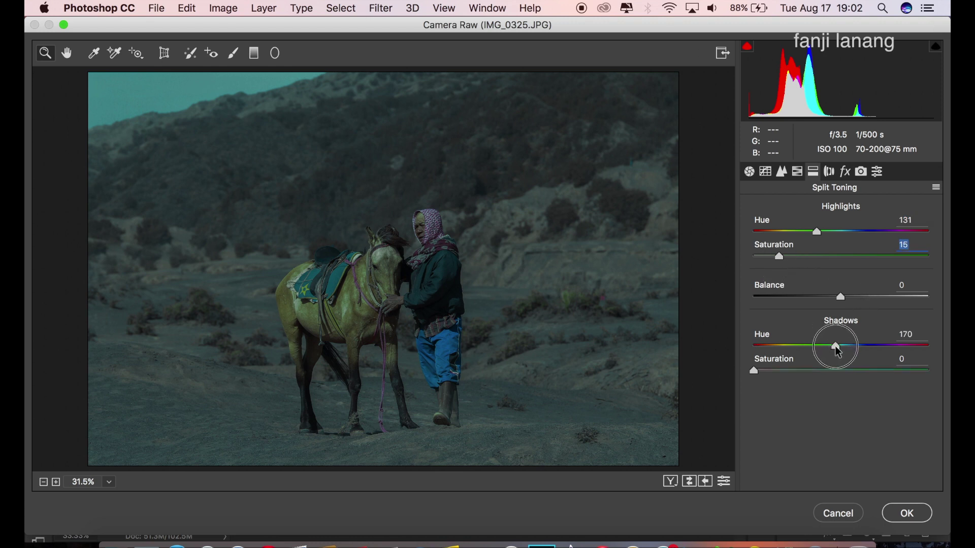
click(763, 372)
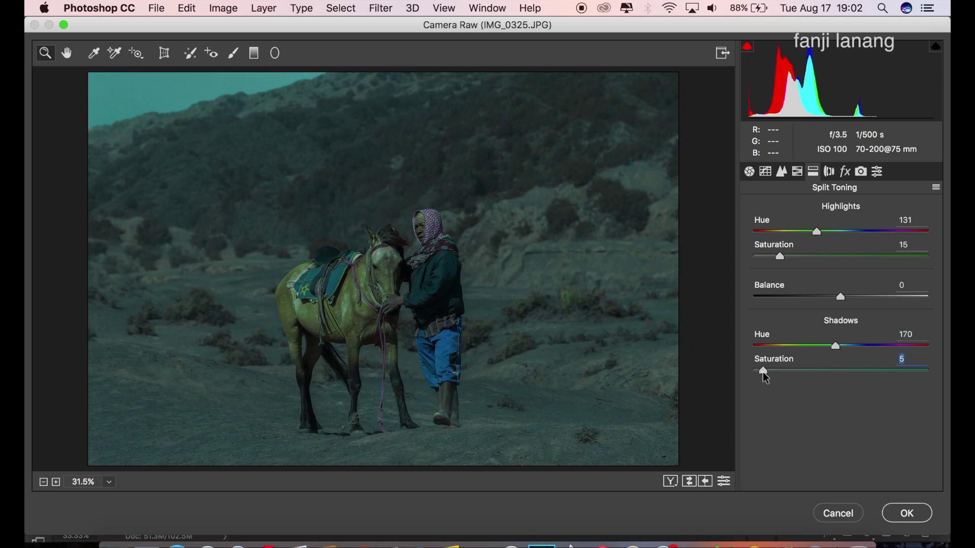
click(829, 172)
Step: Add a dark vignette with Vignetting Amount -100
scroll(937, 386, down, 2)
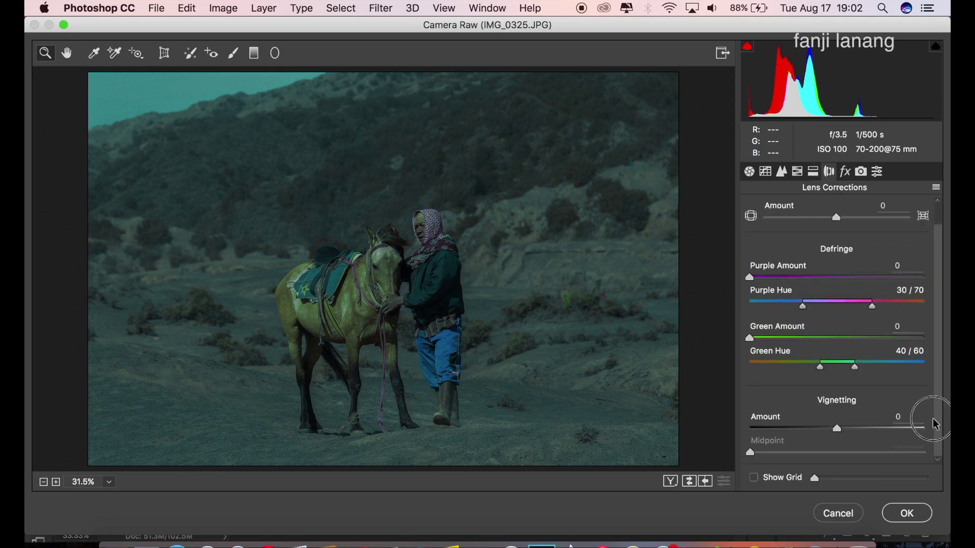
drag(838, 429, 731, 429)
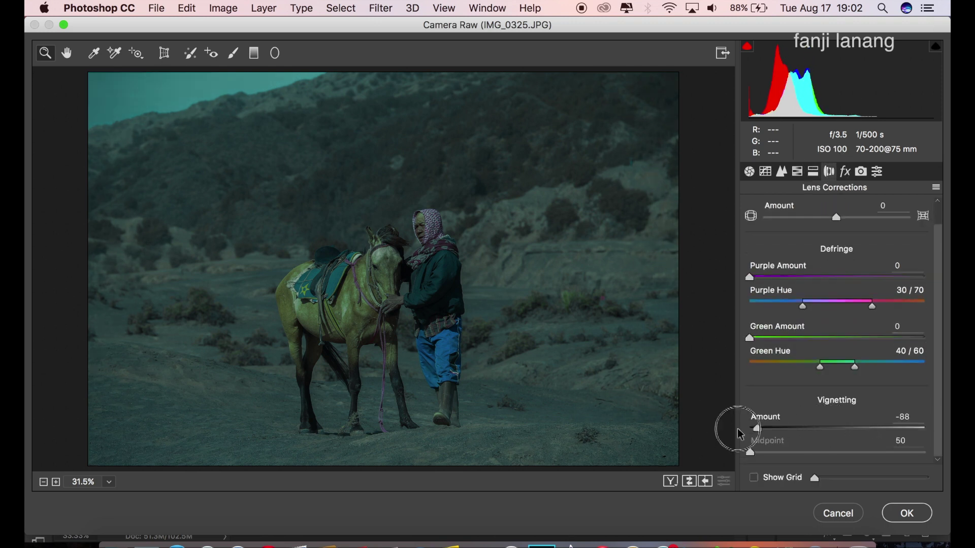
click(843, 172)
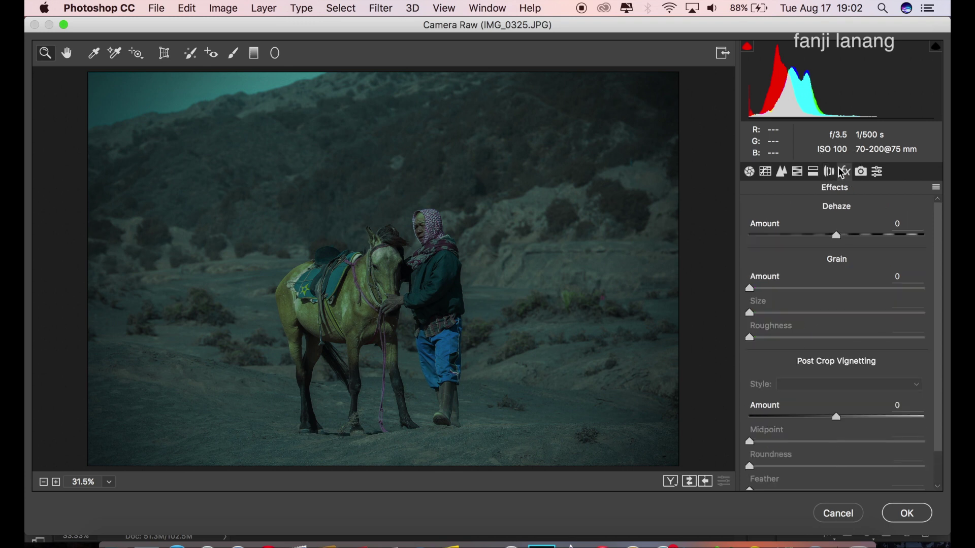
Step: Set Camera Calibration Red Primary Hue to +43 and Blue Primary Hue to -50
click(864, 174)
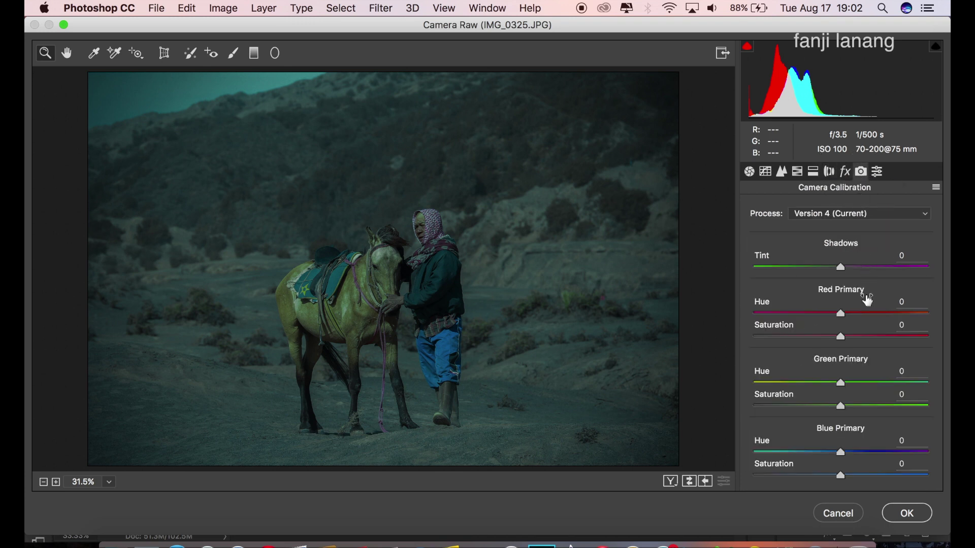
drag(869, 320, 875, 323)
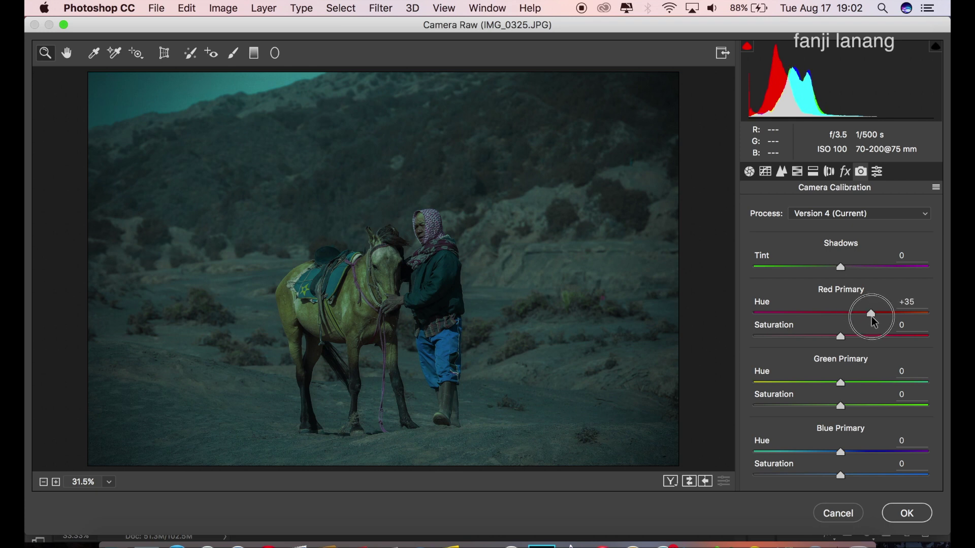
drag(874, 323, 874, 327)
drag(803, 445, 800, 461)
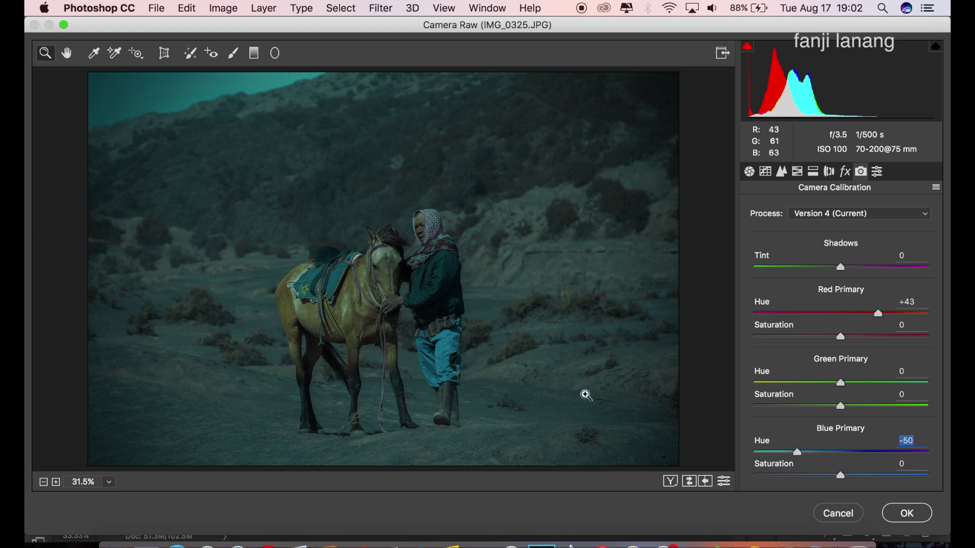
Step: Check the before/after view, commit the Camera Raw grade, and add an empty Layer 1
click(671, 483)
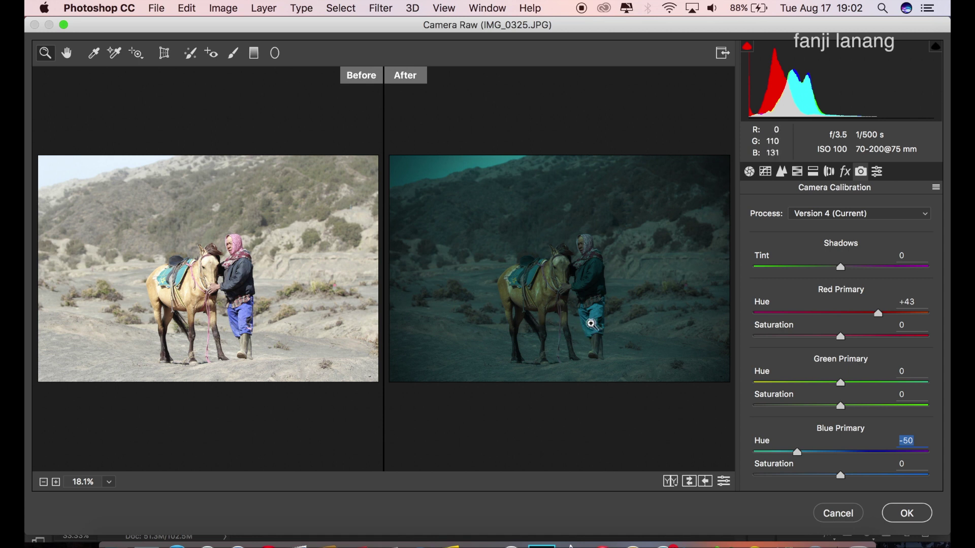
click(890, 513)
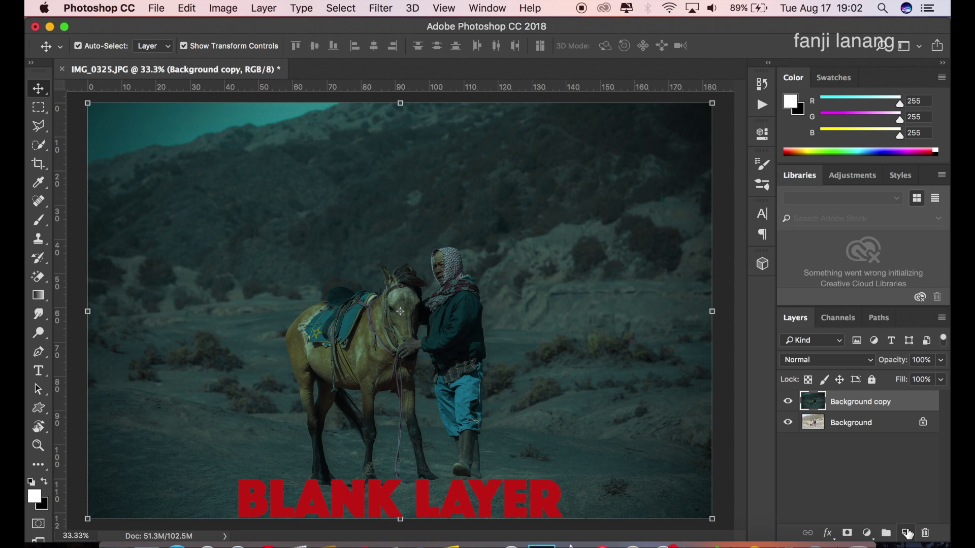
click(906, 532)
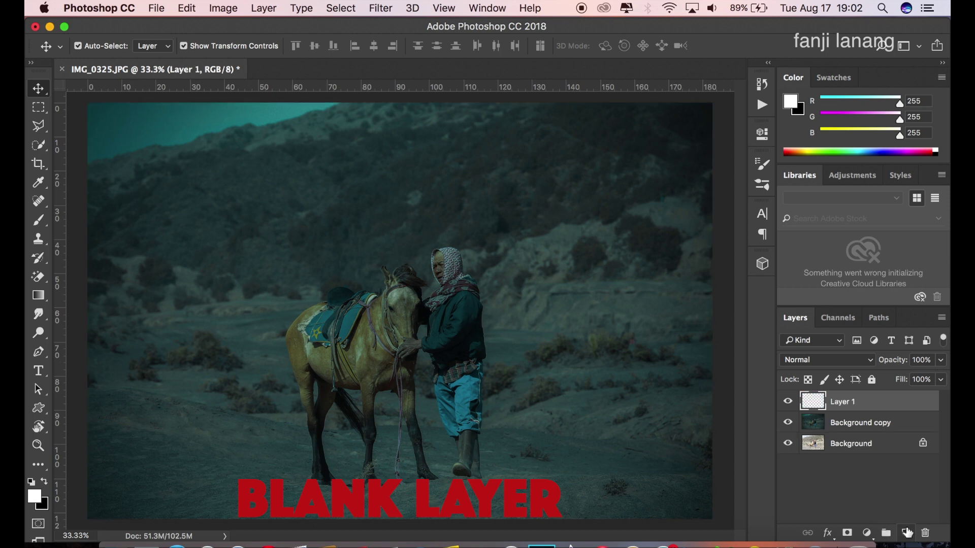
Step: Set up a soft round Brush at 100% opacity and size 400
click(40, 223)
click(103, 47)
click(78, 154)
click(690, 51)
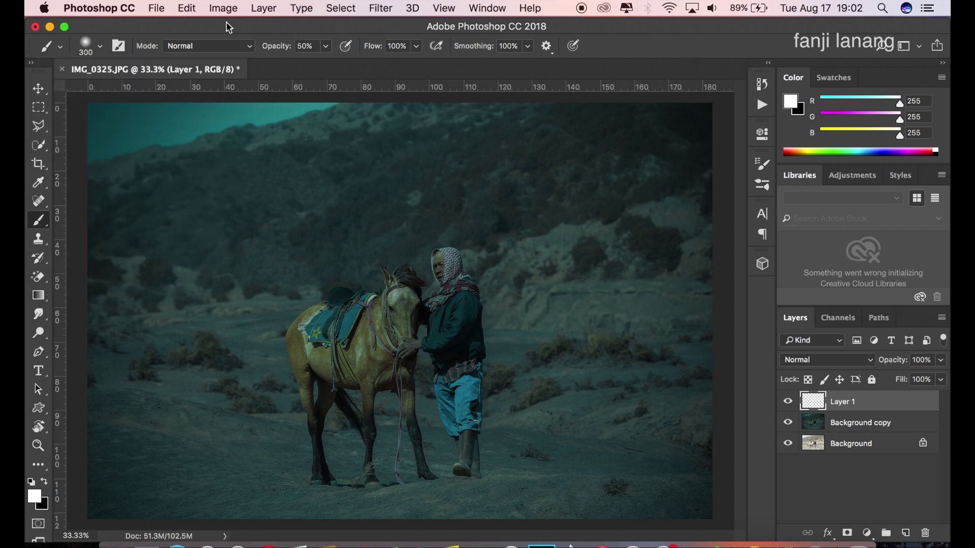
drag(324, 50, 420, 79)
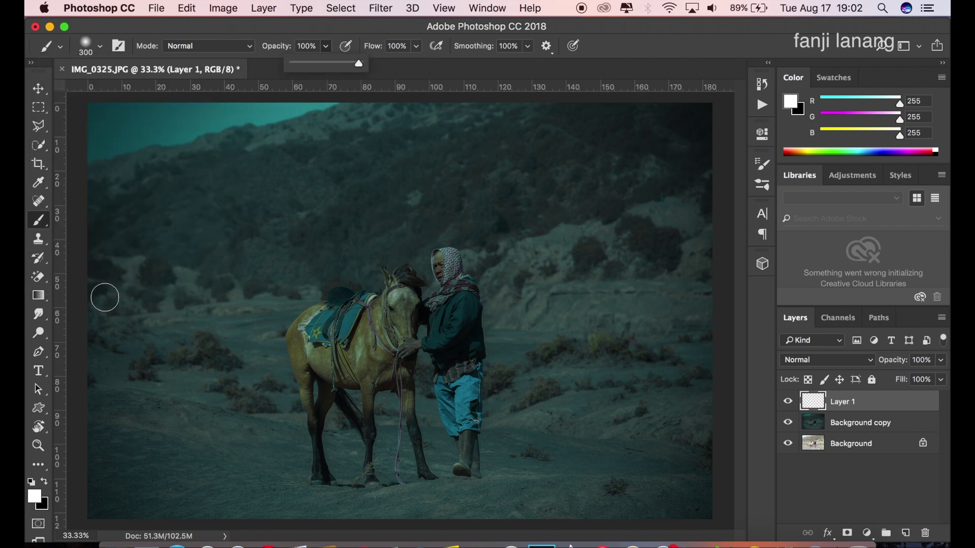
key(bracketright)
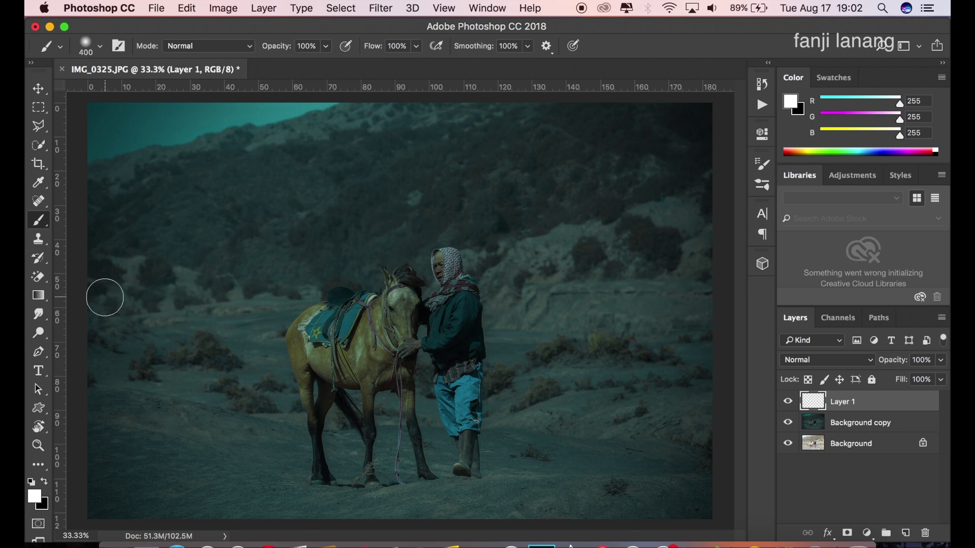
Step: Paint soft white glow dabs across the ground left of the horse
click(101, 326)
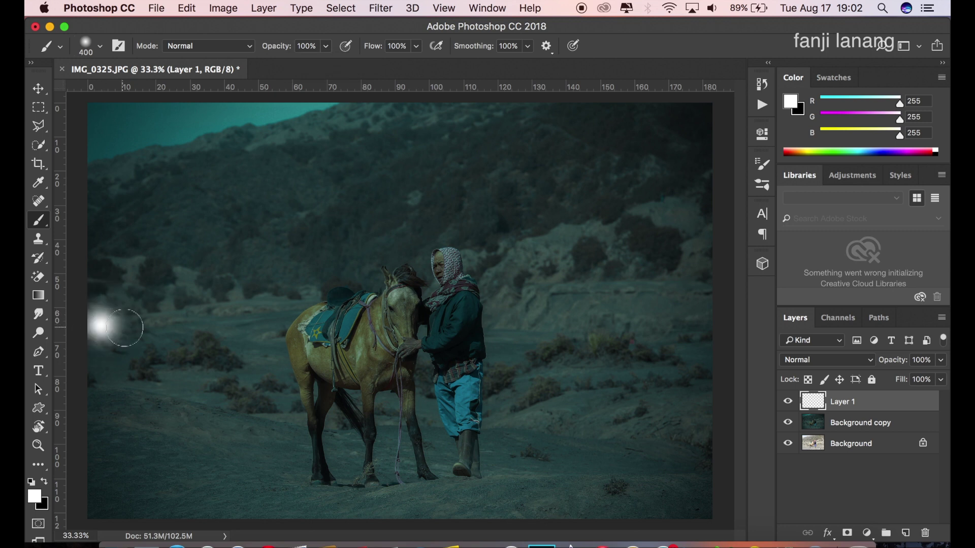
click(129, 325)
click(165, 321)
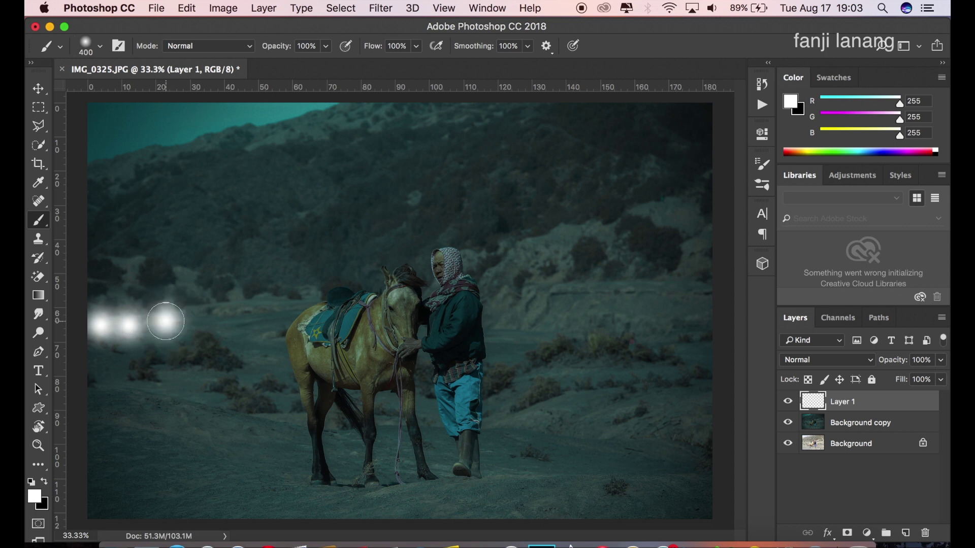
click(217, 310)
click(274, 305)
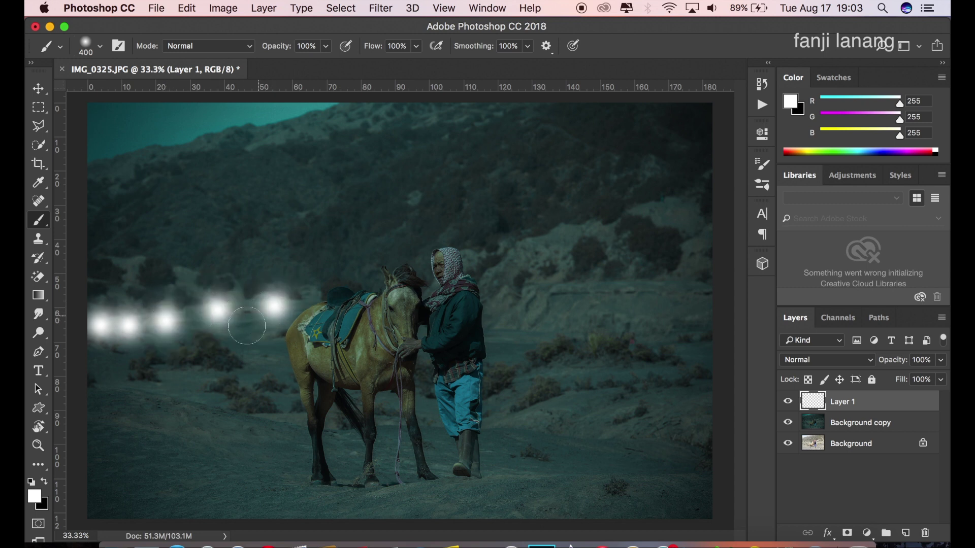
click(175, 387)
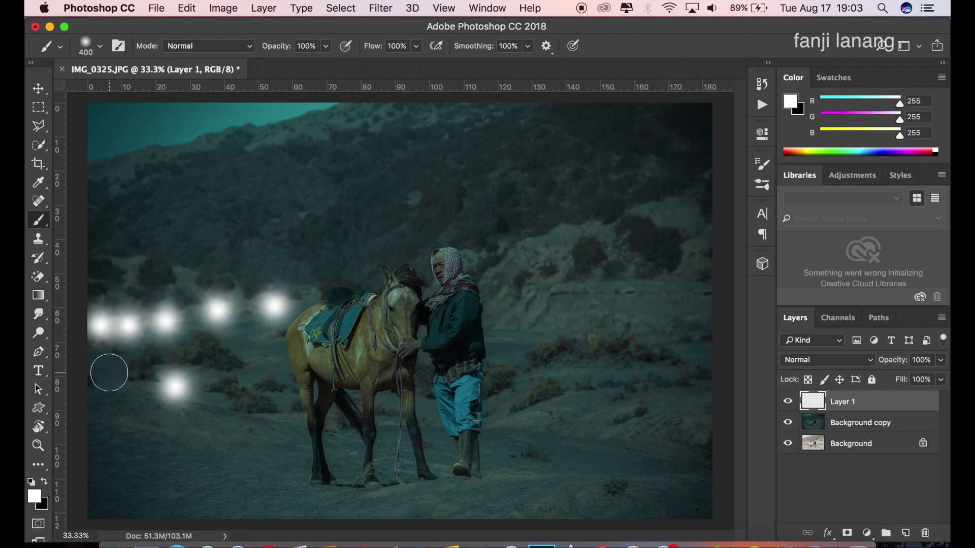
click(109, 373)
click(145, 390)
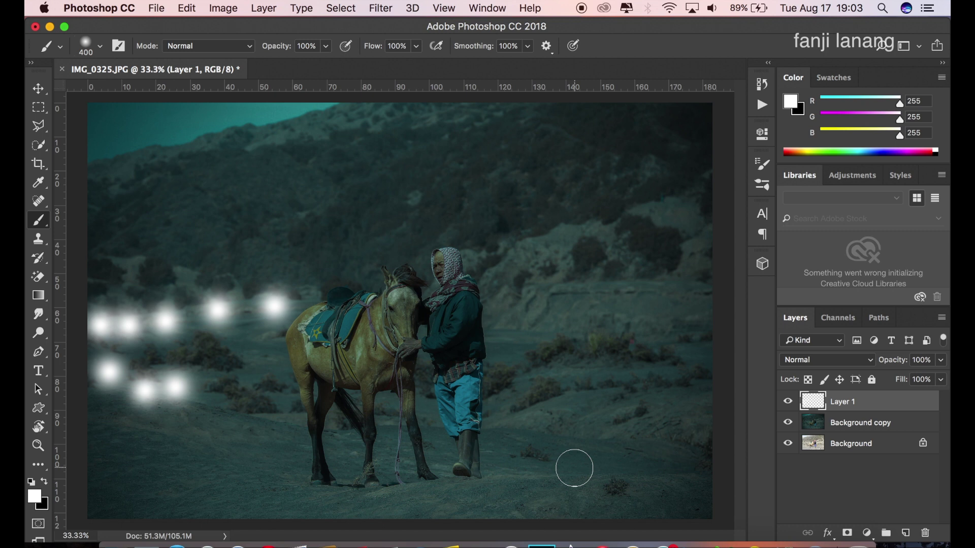
Step: Zoom out and paint a row of white glows right of the man
key(super+minus)
click(479, 320)
click(526, 322)
click(577, 325)
click(620, 321)
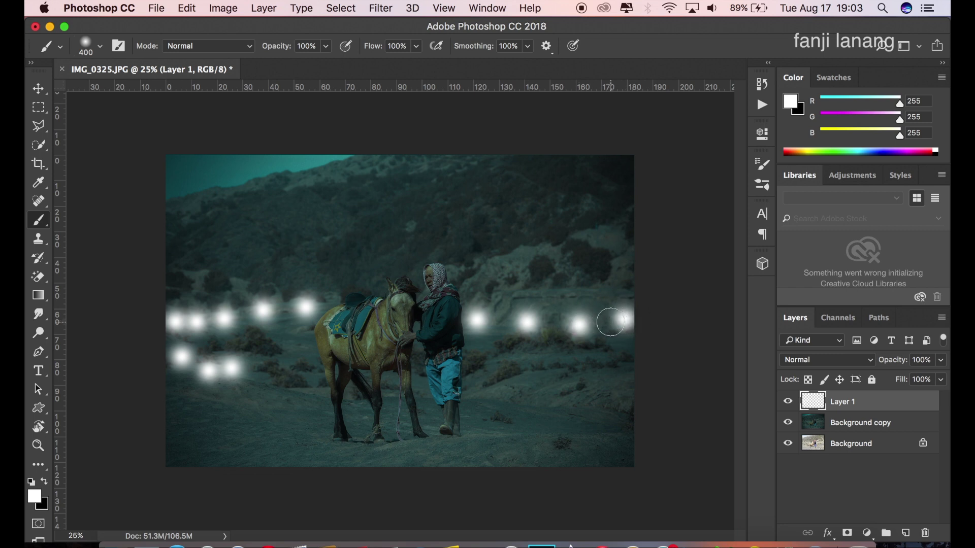
click(610, 322)
click(557, 319)
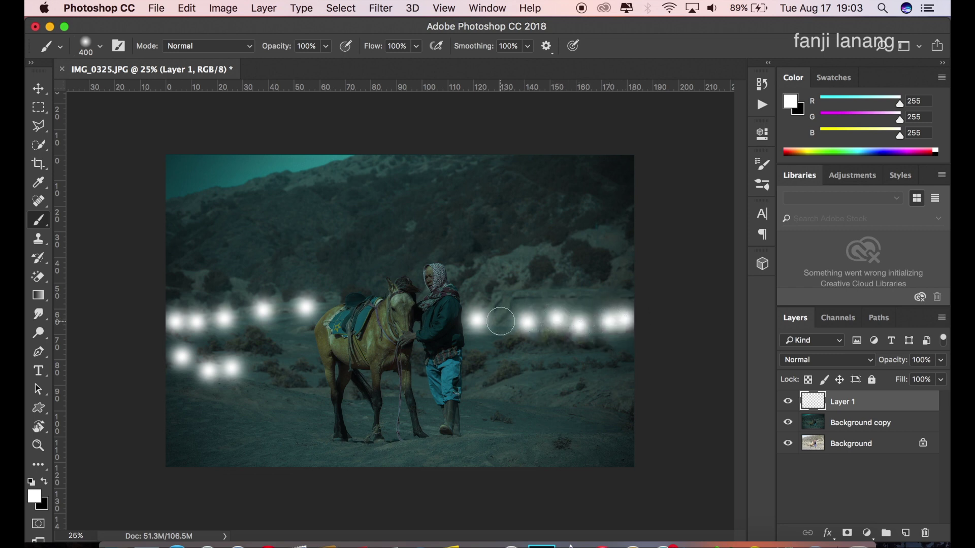
Step: Add lower white glows around the man's feet and the bottom-right ground
click(478, 397)
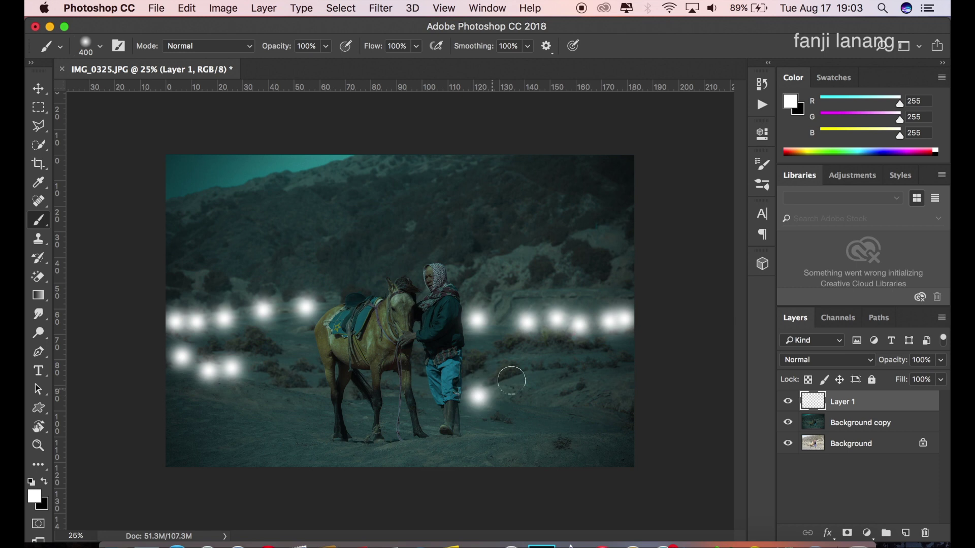
click(536, 362)
click(601, 355)
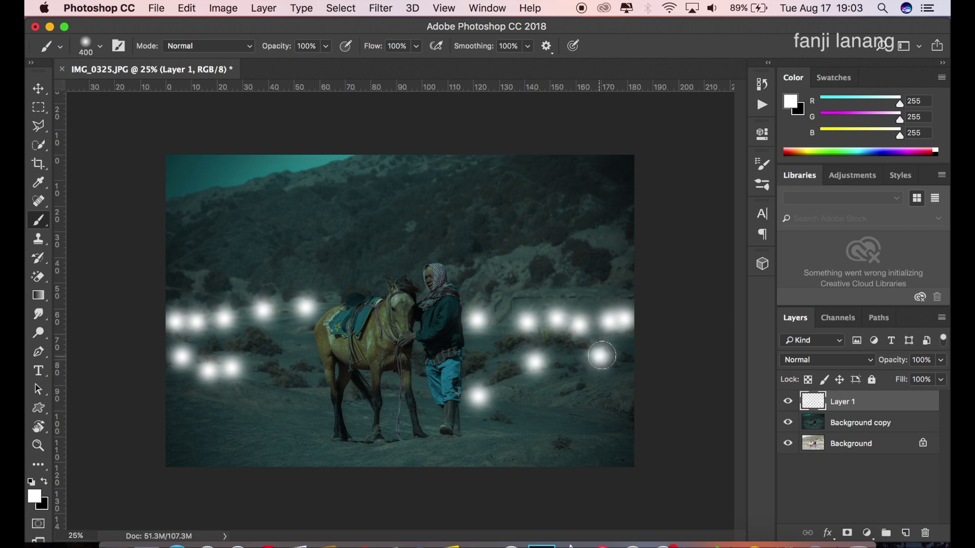
click(617, 398)
click(592, 431)
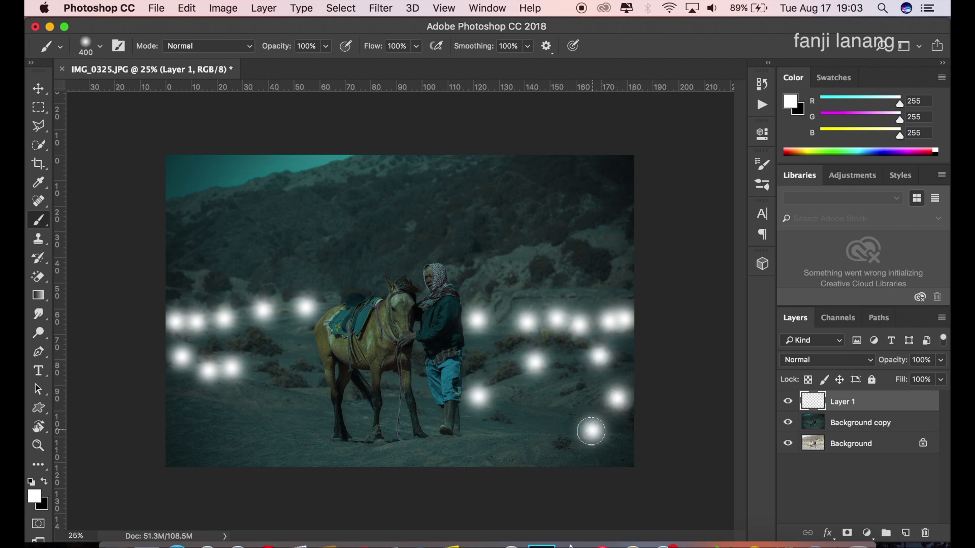
click(524, 430)
Step: Fill in a few more glows left of the horse and right of the man
click(309, 384)
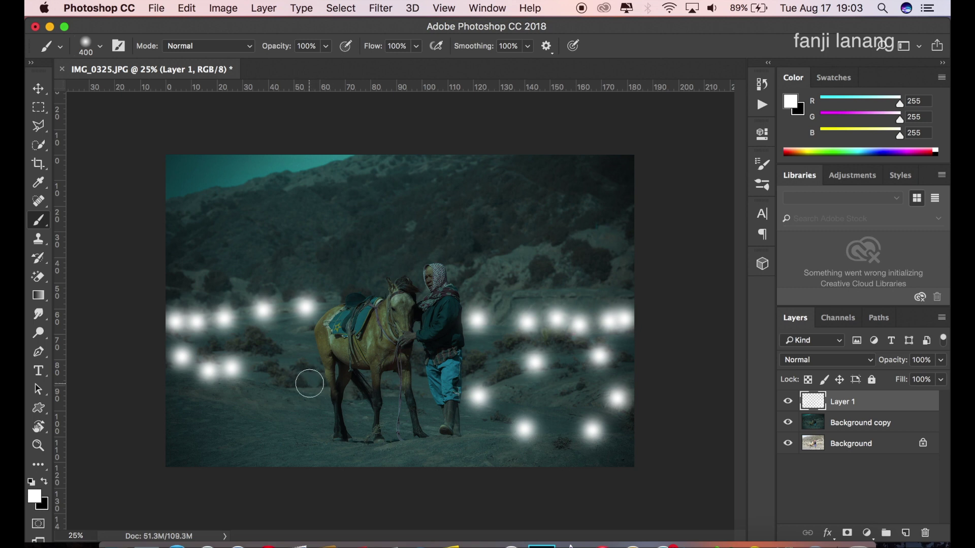
click(285, 349)
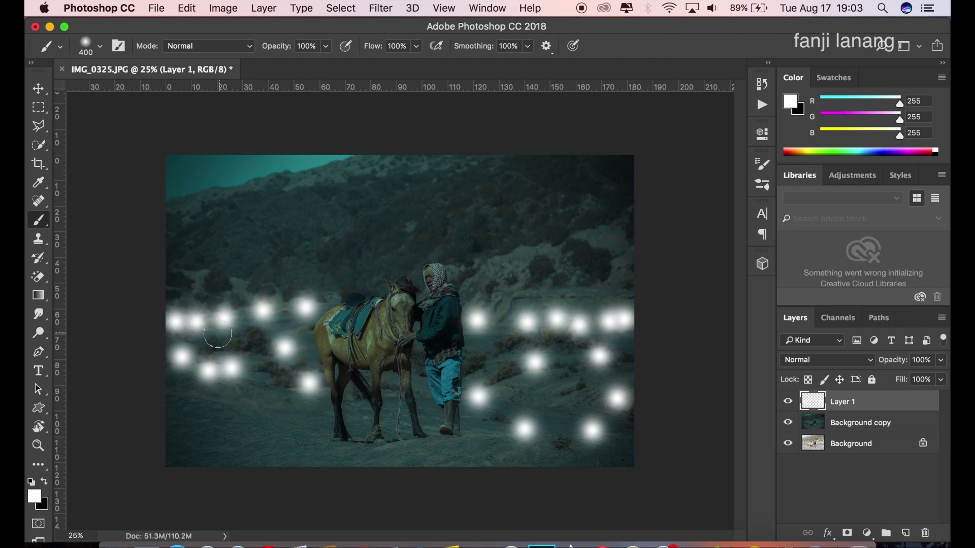
click(503, 319)
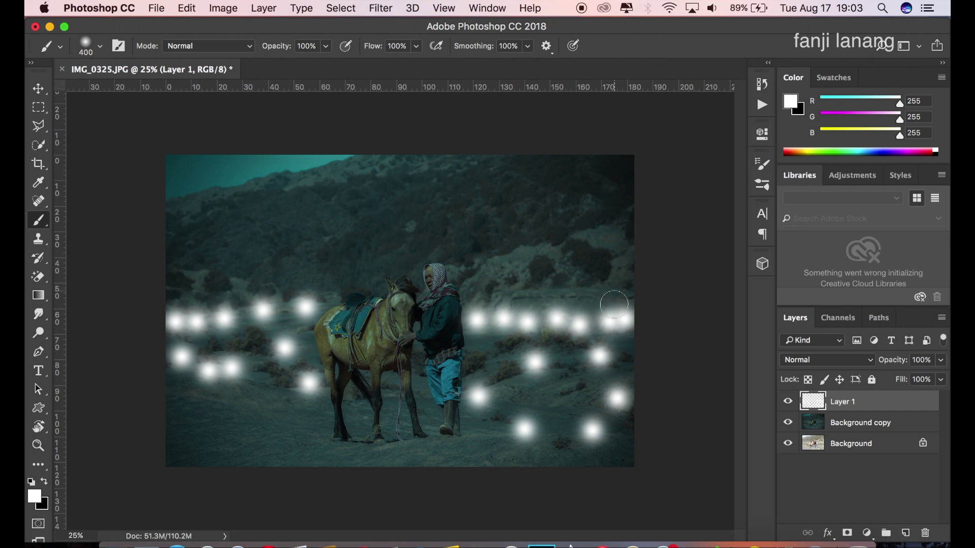
click(602, 409)
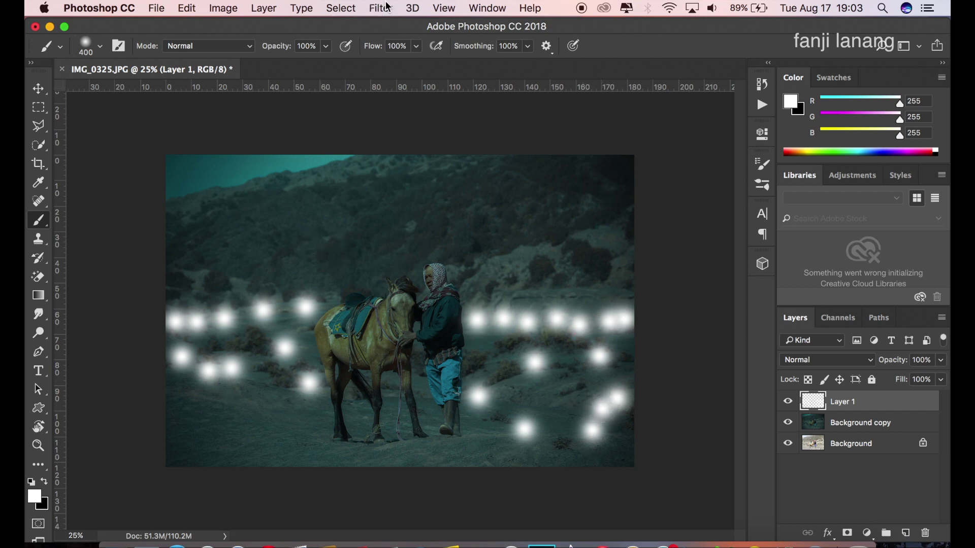
click(387, 7)
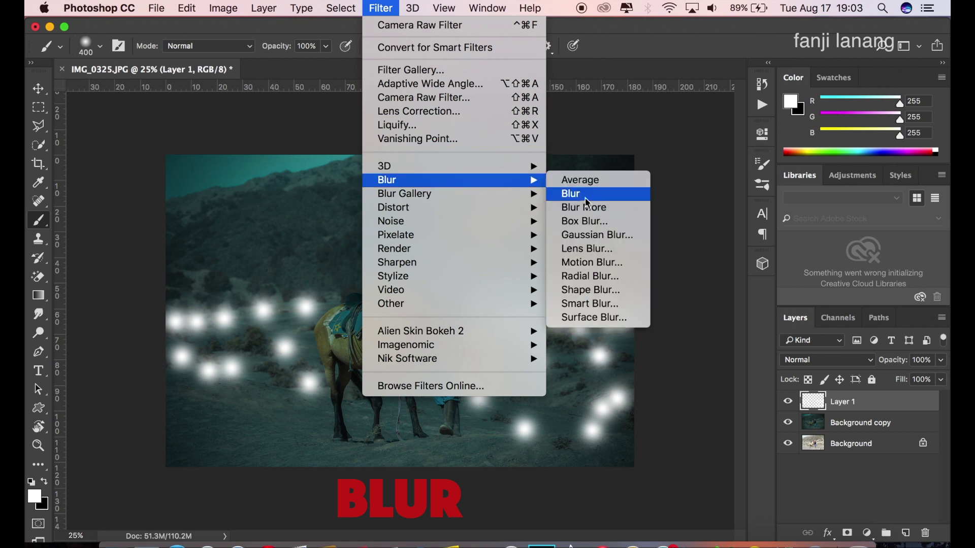
Step: Gaussian-blur Layer 1's white glow dabs at about 161.8 pixels radius into soft haze
click(584, 235)
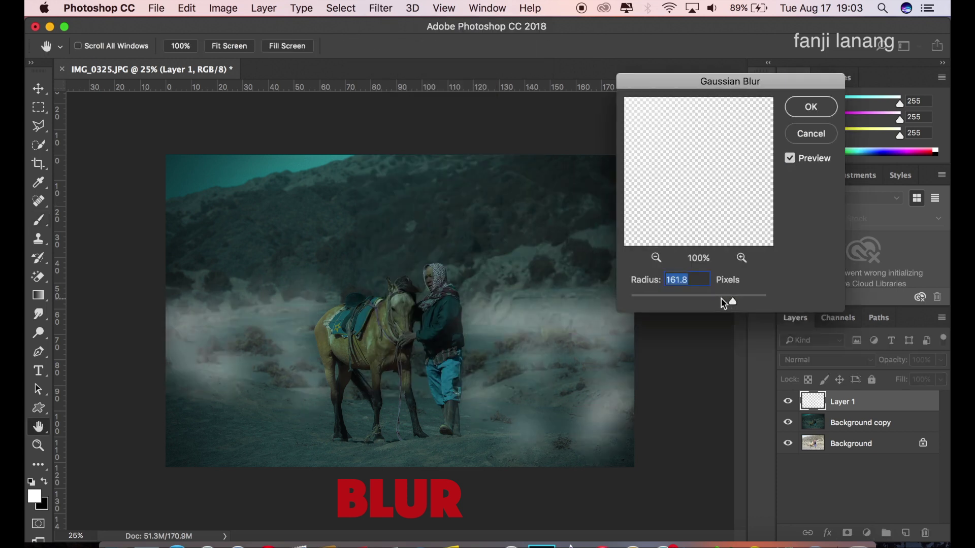
drag(722, 301, 733, 304)
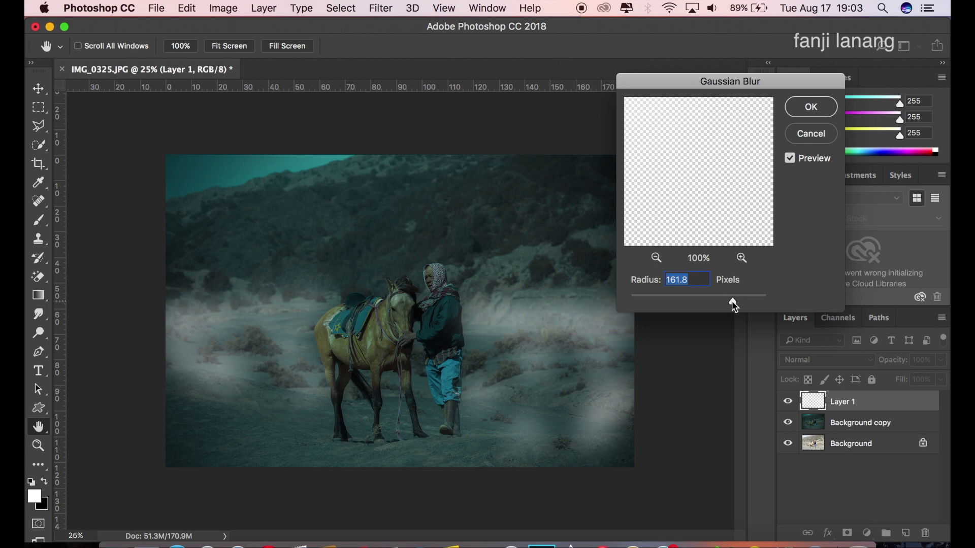
click(806, 109)
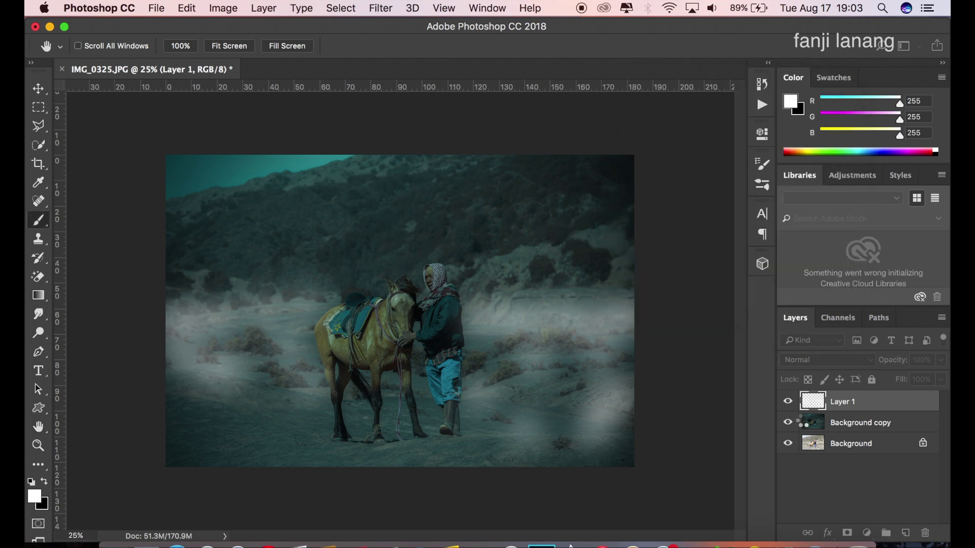
click(788, 402)
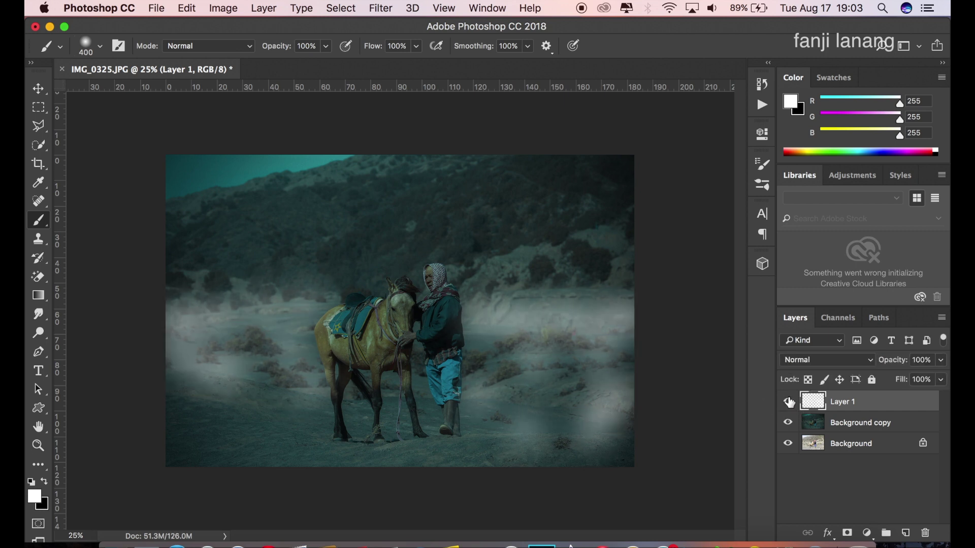
Step: Add a layer mask to Layer 1 and set a black brush at 67% opacity
click(846, 533)
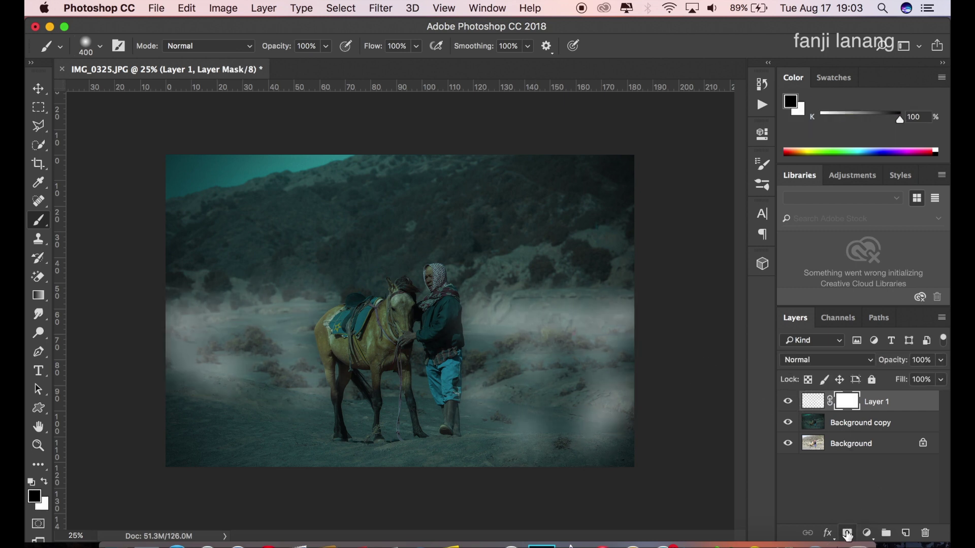
right_click(41, 222)
click(71, 219)
click(44, 484)
click(328, 47)
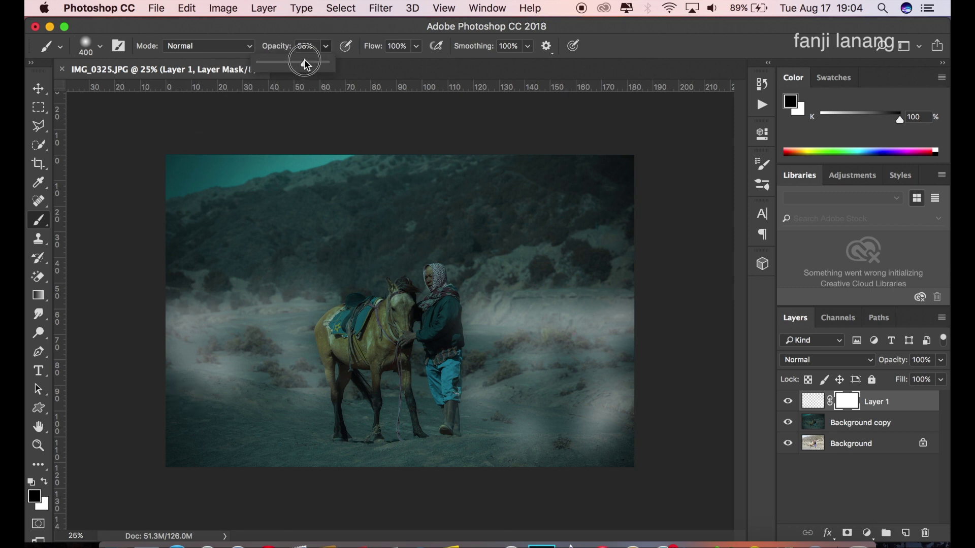
click(371, 65)
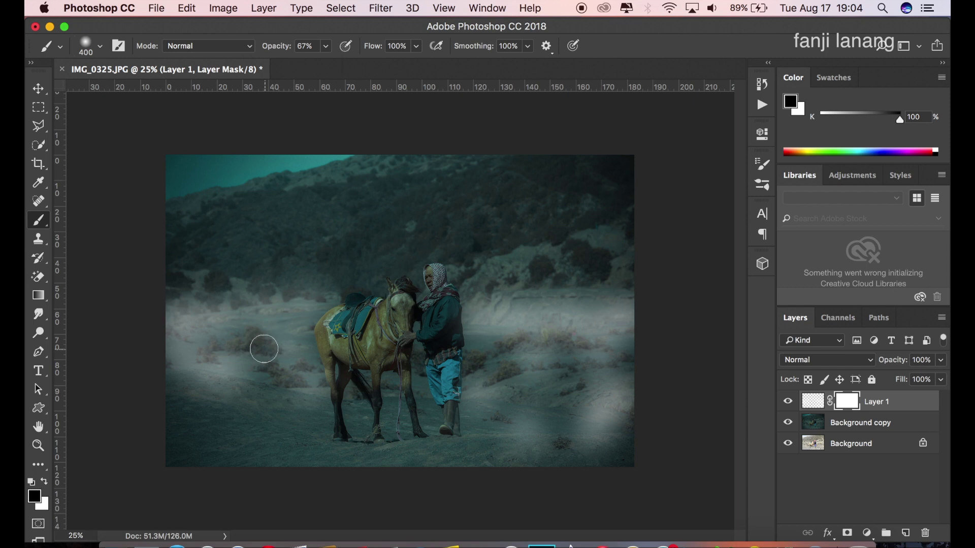
Step: Mask the lower-left ground with a 600 brush; undo a trial stroke over the bushes
key(bracketright)
key(bracketright)
drag(217, 400, 196, 395)
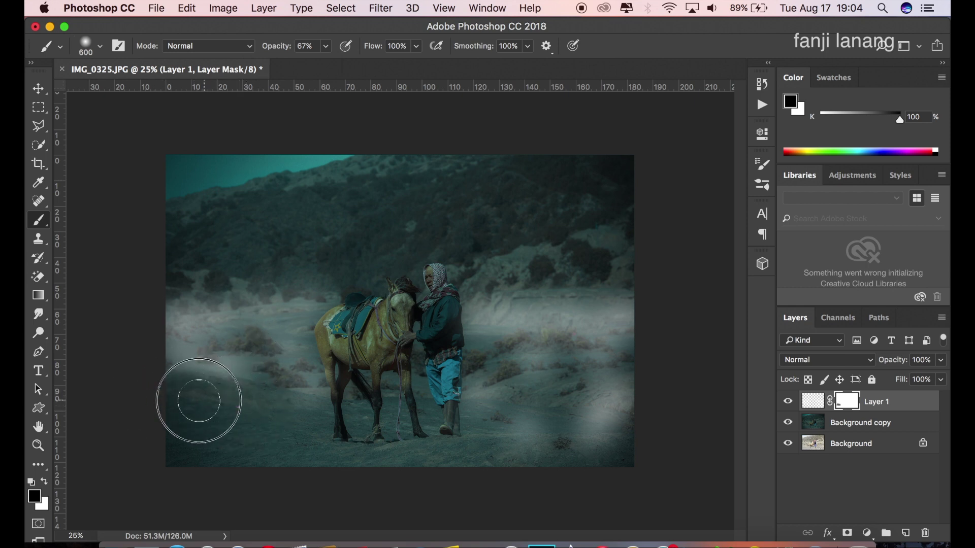
key(bracketleft)
key(bracketleft)
key(bracketleft)
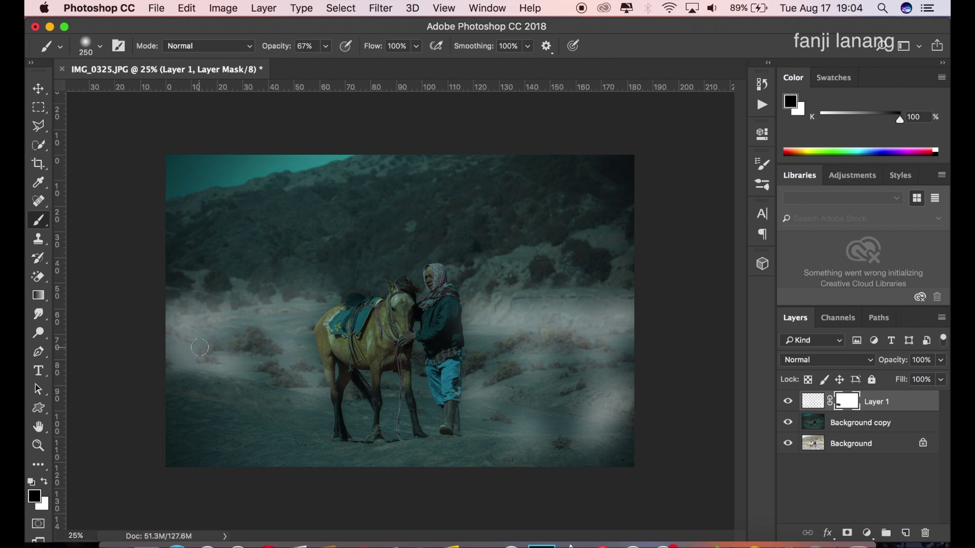
drag(199, 348, 262, 340)
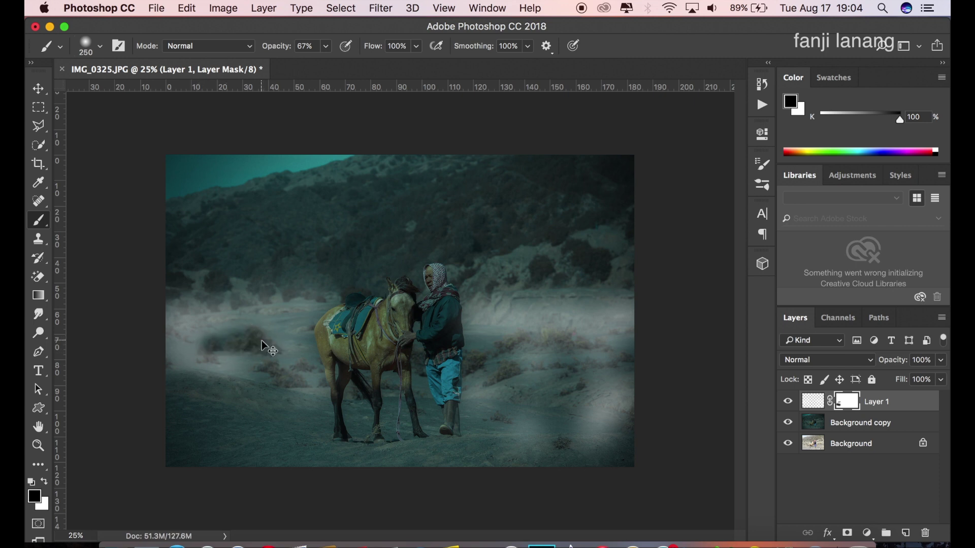
key(ctrl+z)
Step: At 35% opacity, thin the haze over the bushes, horse's legs, ground and man's jacket
click(326, 46)
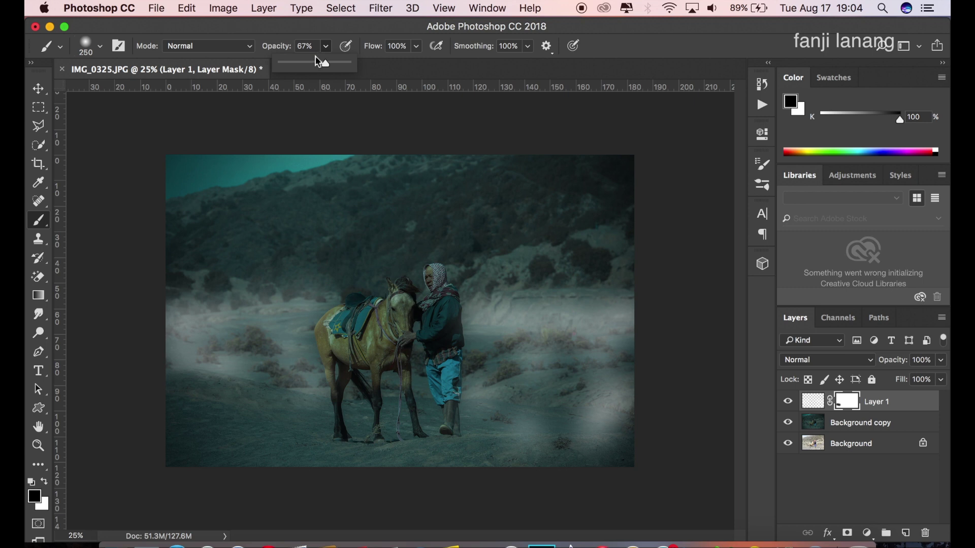
drag(306, 65, 303, 65)
mouse_move(262, 348)
mouse_down()
mouse_move(277, 372)
mouse_move(138, 361)
mouse_move(144, 365)
mouse_up()
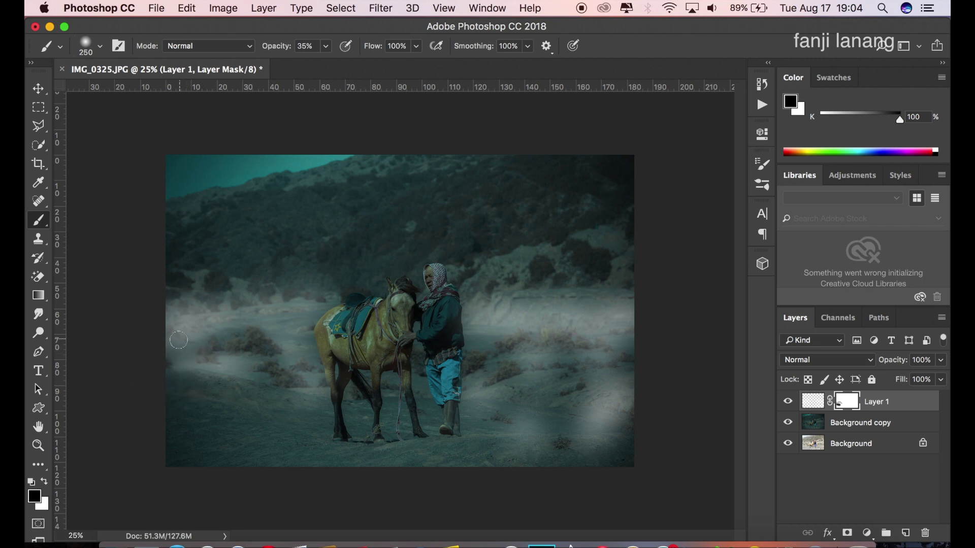
mouse_move(323, 332)
mouse_down()
mouse_move(337, 418)
mouse_move(329, 386)
mouse_up()
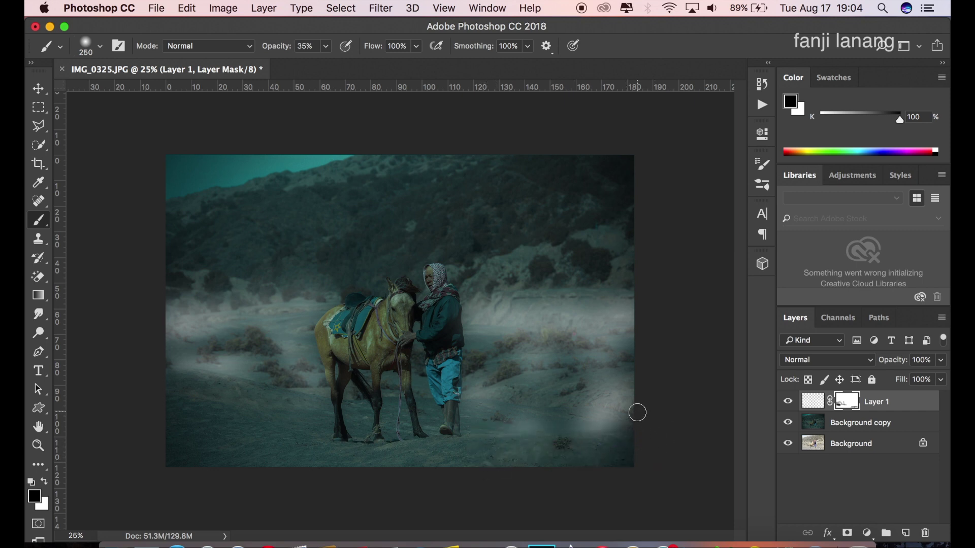
drag(644, 402, 666, 404)
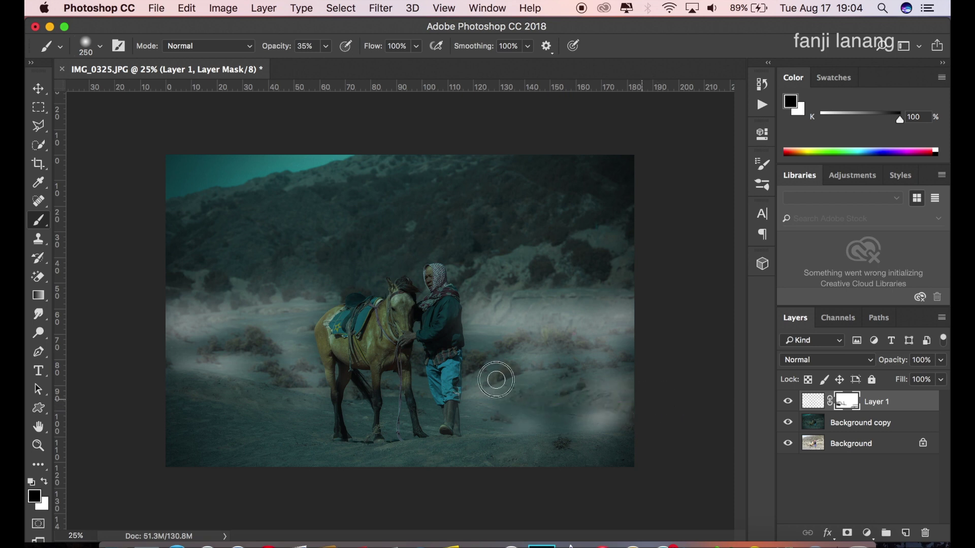
mouse_move(567, 371)
mouse_down()
mouse_move(499, 378)
mouse_move(506, 348)
mouse_up()
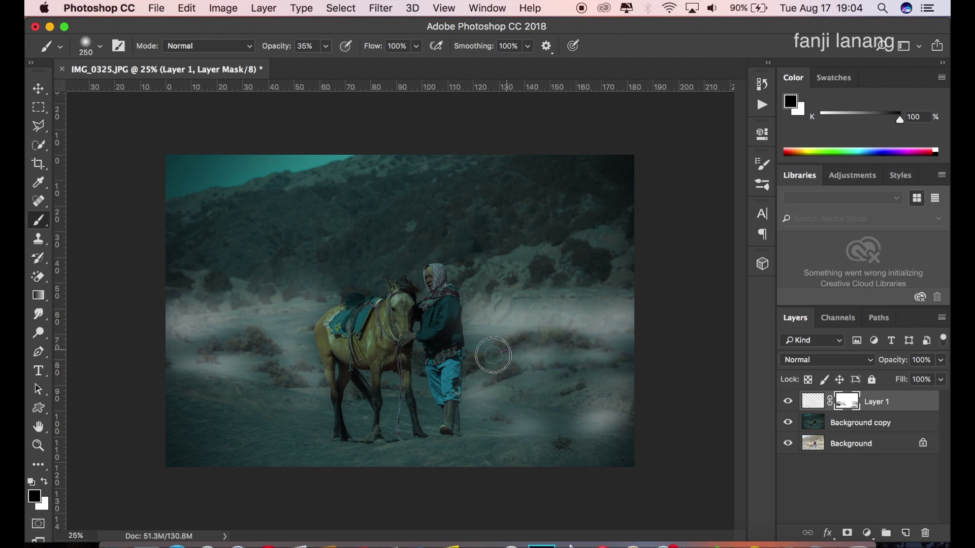
mouse_move(442, 338)
mouse_down()
mouse_move(457, 315)
mouse_move(328, 369)
mouse_move(341, 436)
mouse_up()
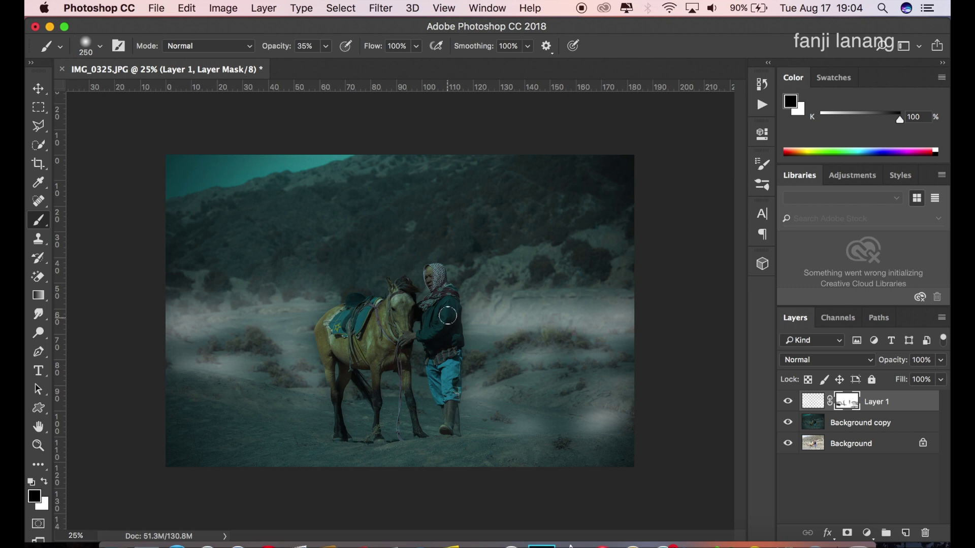
click(789, 402)
click(788, 402)
Step: Create a new empty layer and swap the foreground colour to white
key(super+equal)
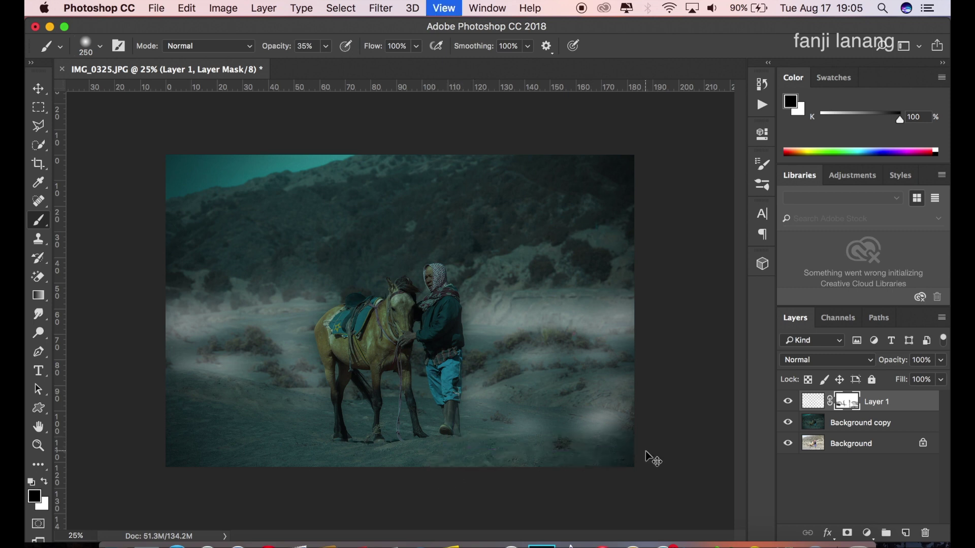
key(super+minus)
key(super+minus)
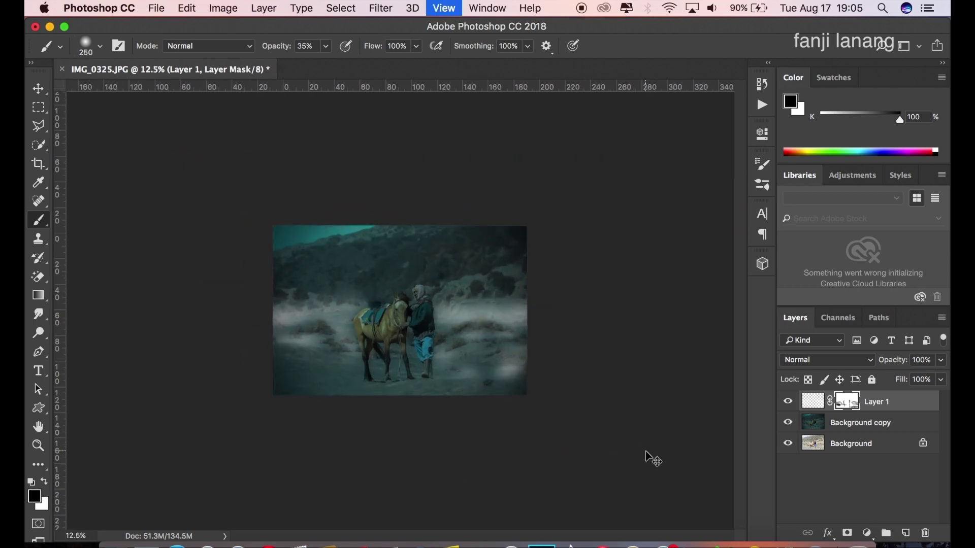
key(super+equal)
key(super+equal)
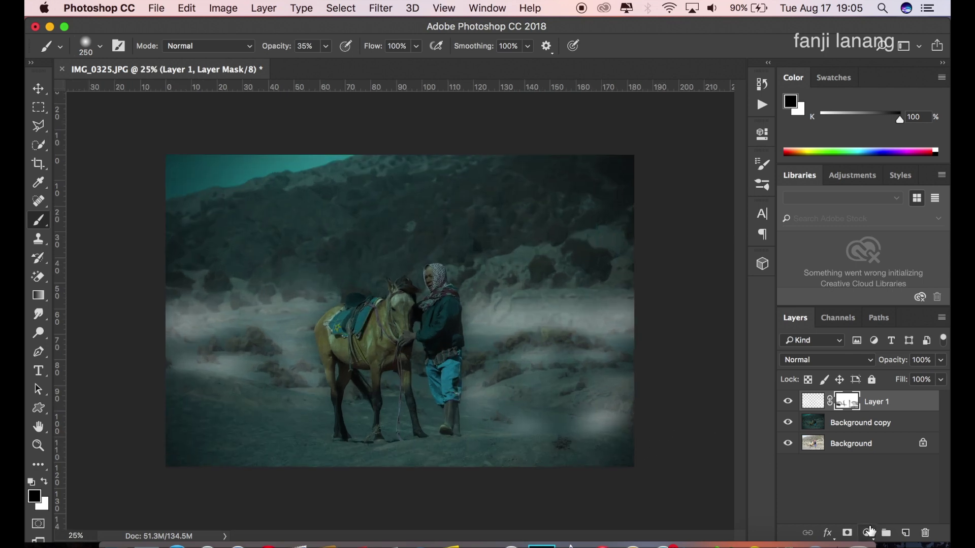
click(905, 533)
key(x)
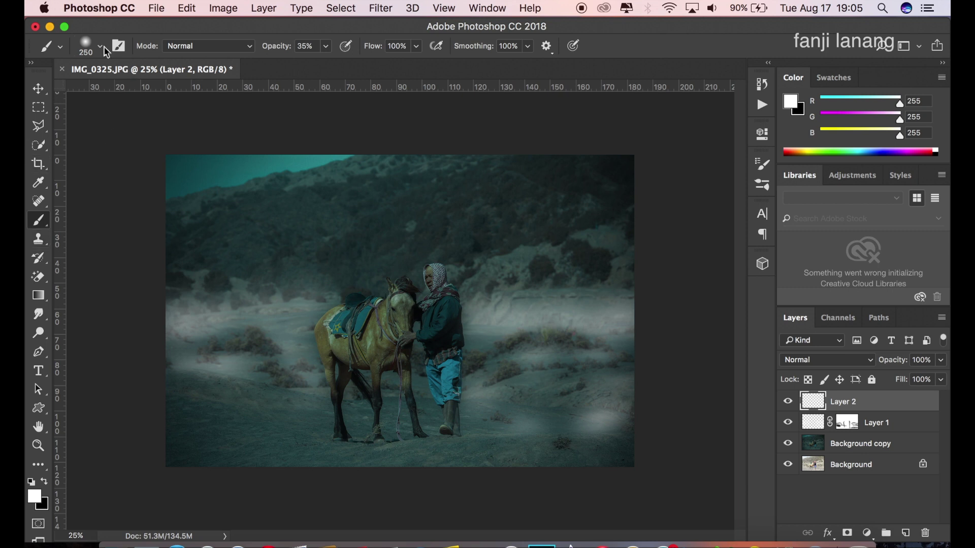
Step: Stamp the signature brush preset once in the photo's bottom-left corner
click(101, 47)
click(96, 155)
click(490, 147)
click(194, 454)
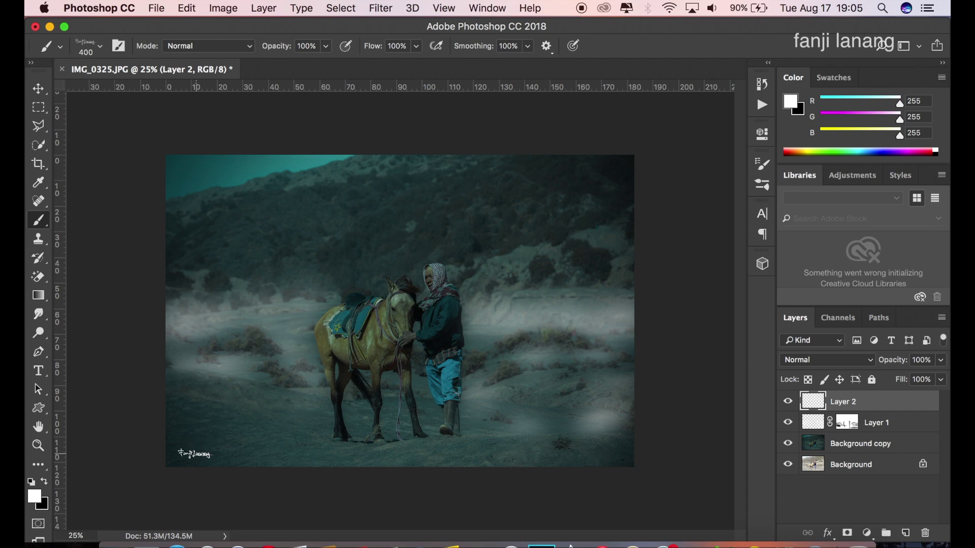